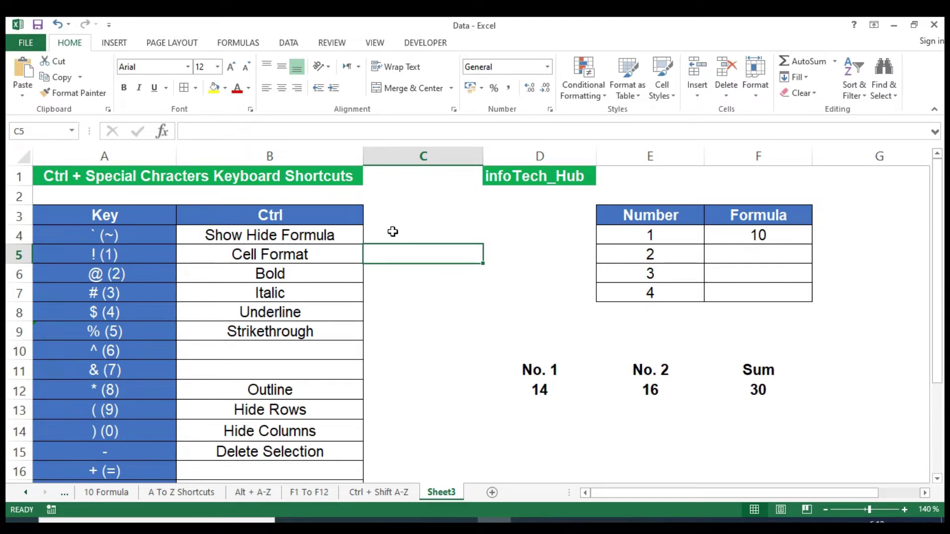
Select the shortcut key entries in A4:A7.
scroll(215, 280, down, 4)
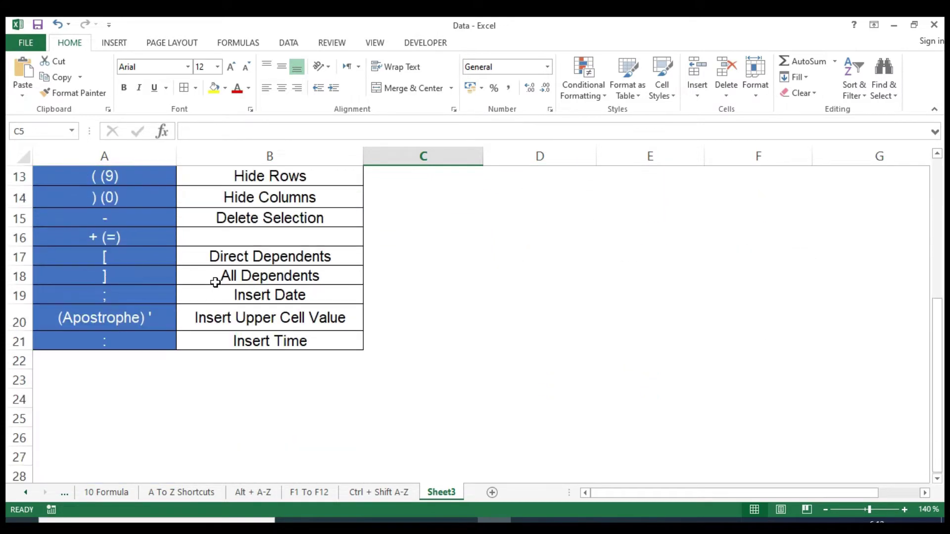
scroll(216, 283, up, 2)
scroll(216, 283, up, 2)
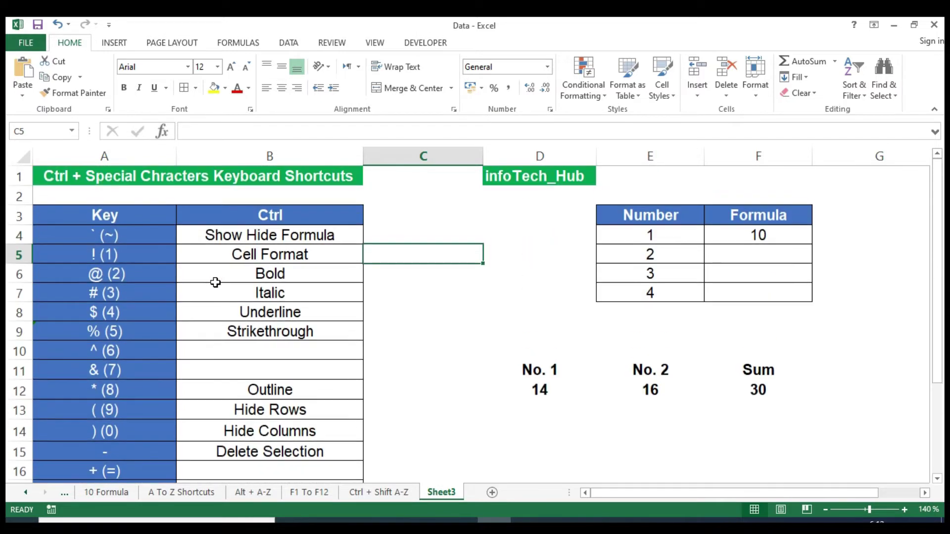
click(125, 239)
drag(124, 239, 123, 286)
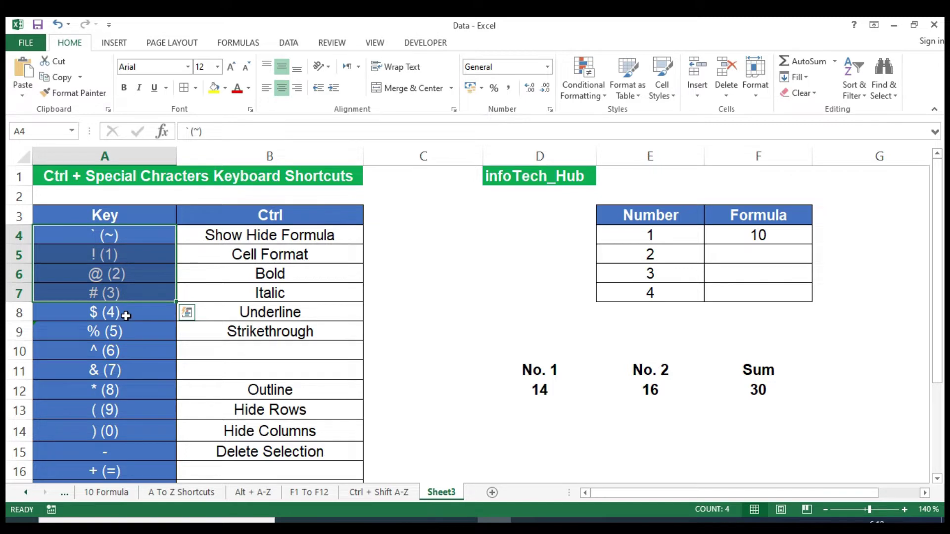
Inspect the Ctrl header, the first key and its description, and Formula cells F4 and F6.
click(247, 214)
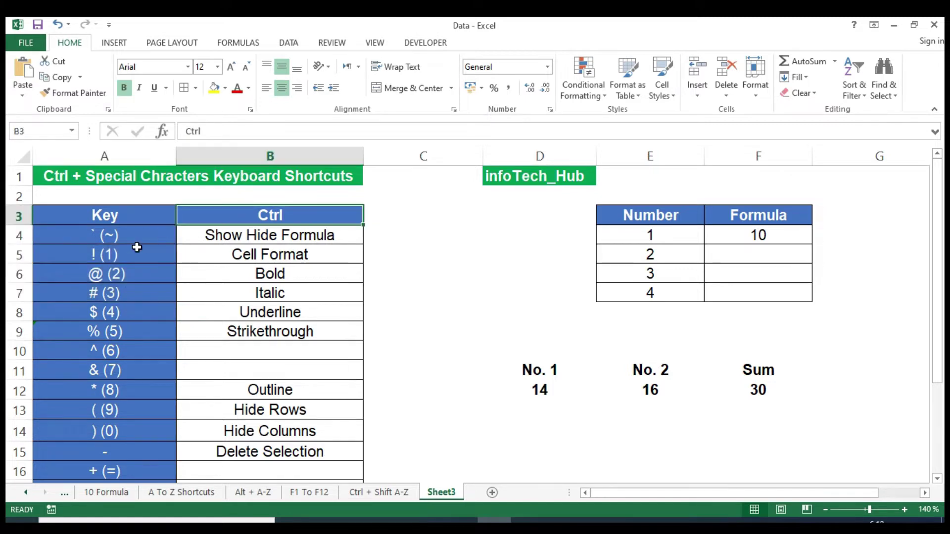
scroll(136, 247, down, 4)
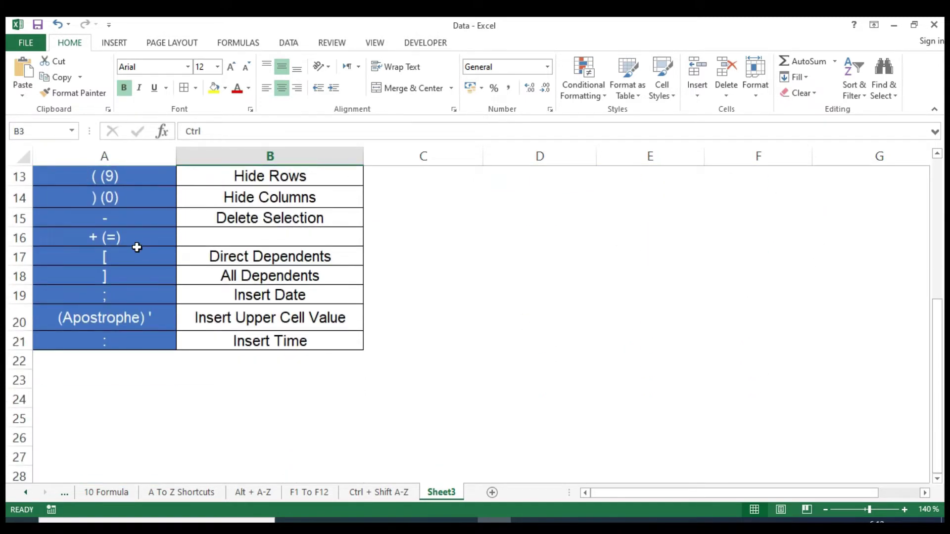
scroll(137, 247, up, 4)
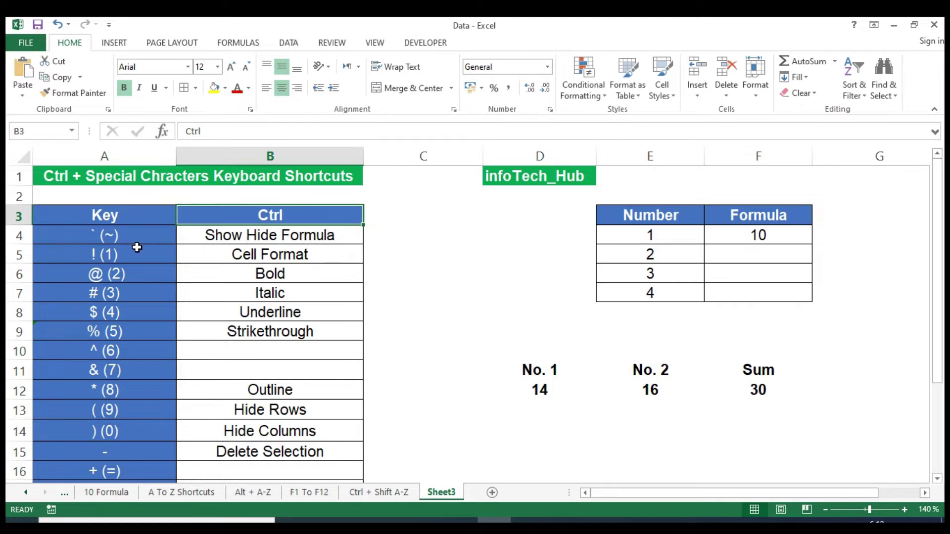
click(116, 241)
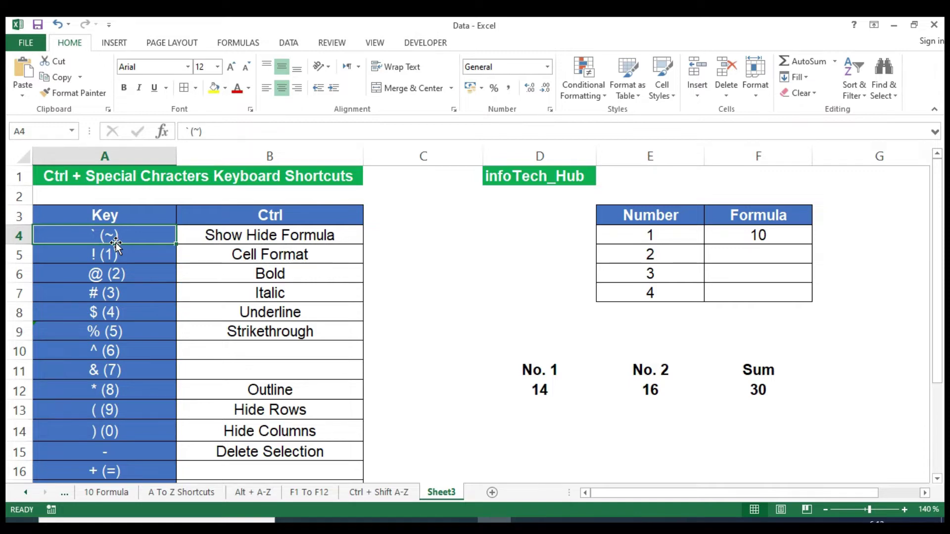
click(207, 239)
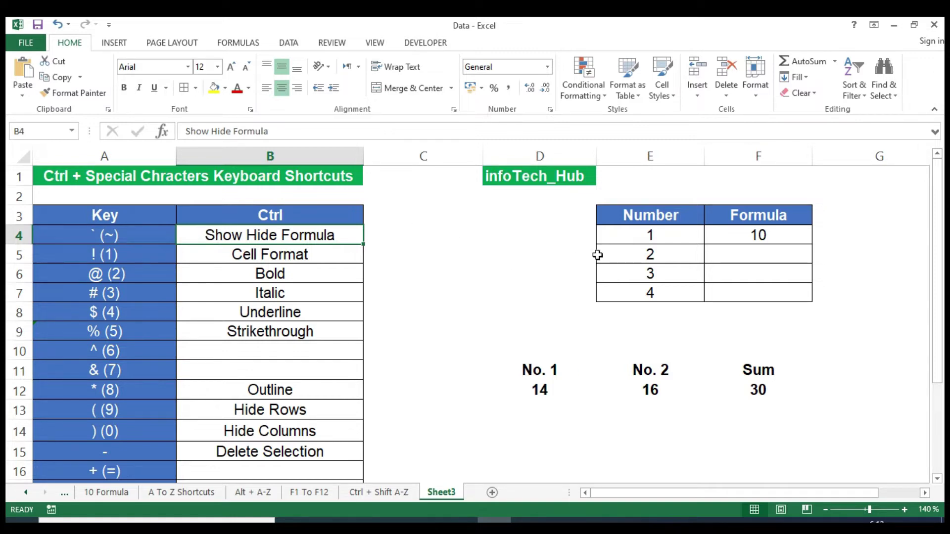
click(782, 242)
click(786, 272)
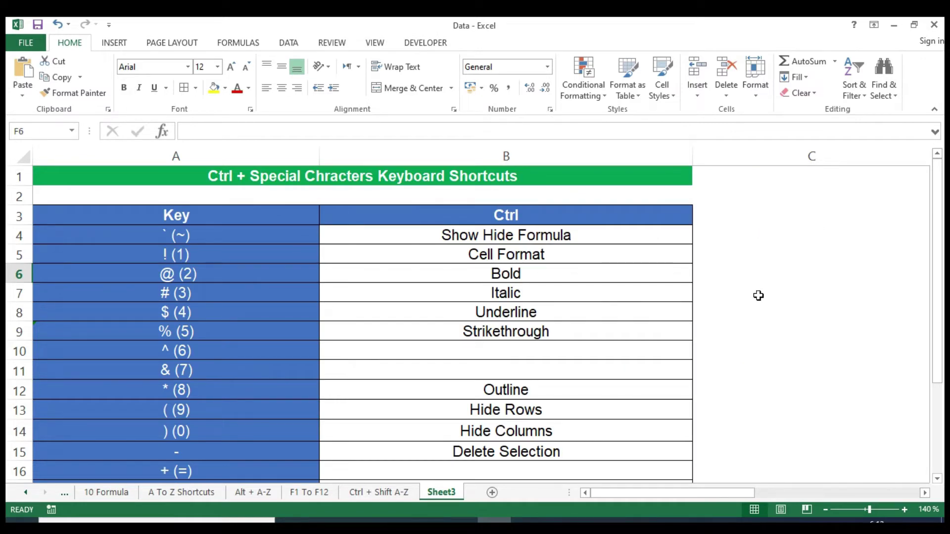
Check the =SUM(E4:E7) formula in F4, then switch the sheet back to showing values.
mouse_move(676, 493)
mouse_down()
mouse_move(881, 497)
mouse_move(792, 497)
mouse_up()
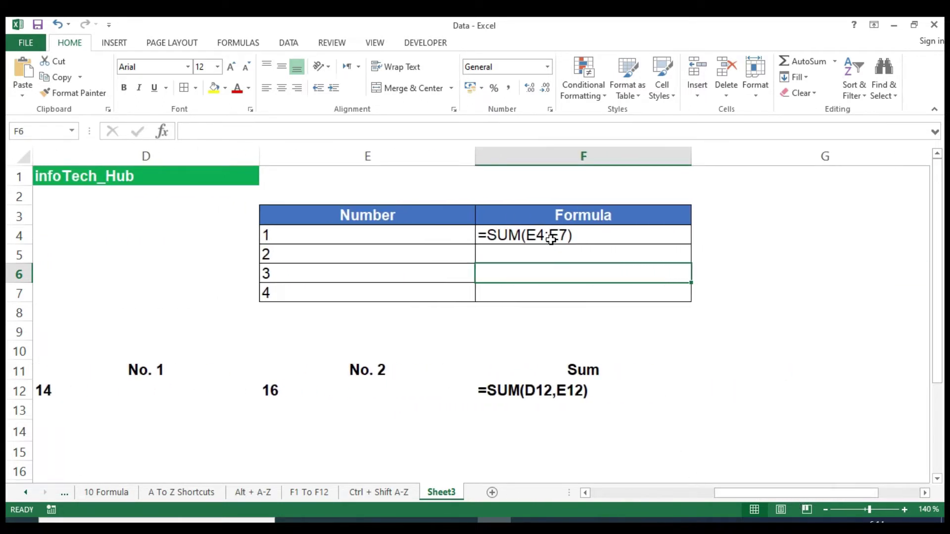
click(505, 237)
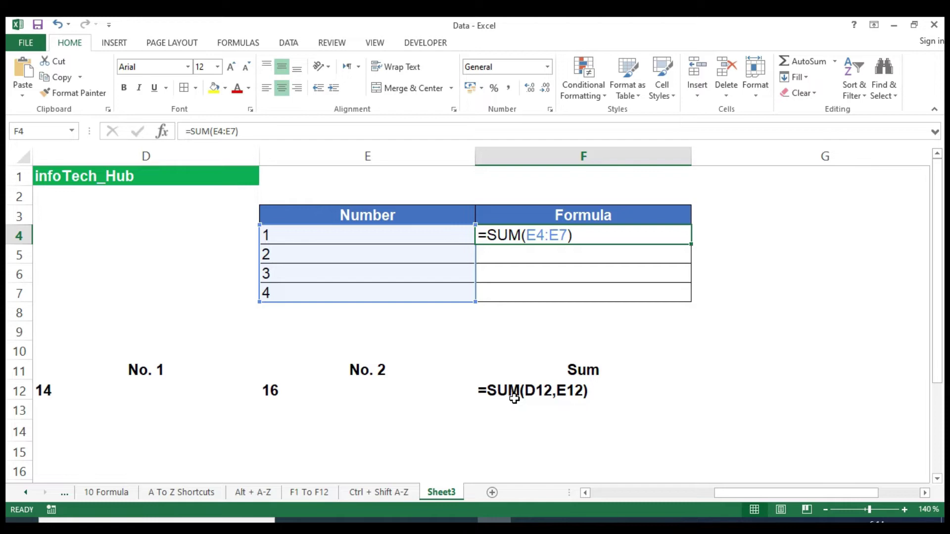
key(ctrl+grave)
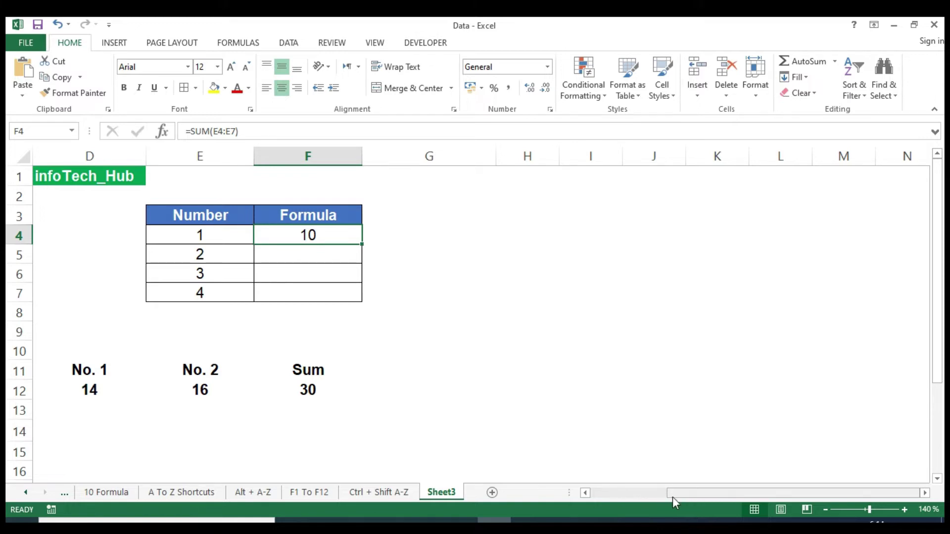
drag(672, 497, 596, 496)
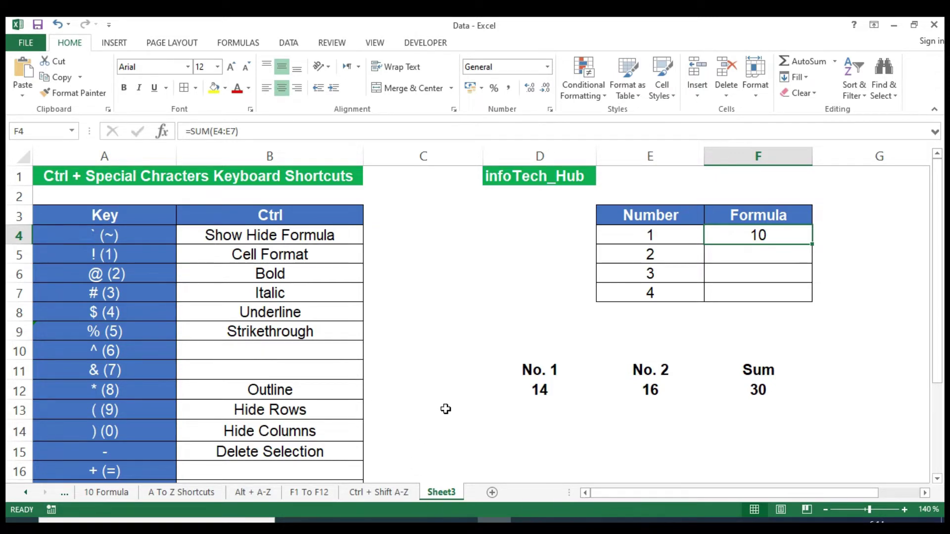
Review the Alignment, Font, Border, Fill and Protection options for C7, closing without changes.
click(441, 286)
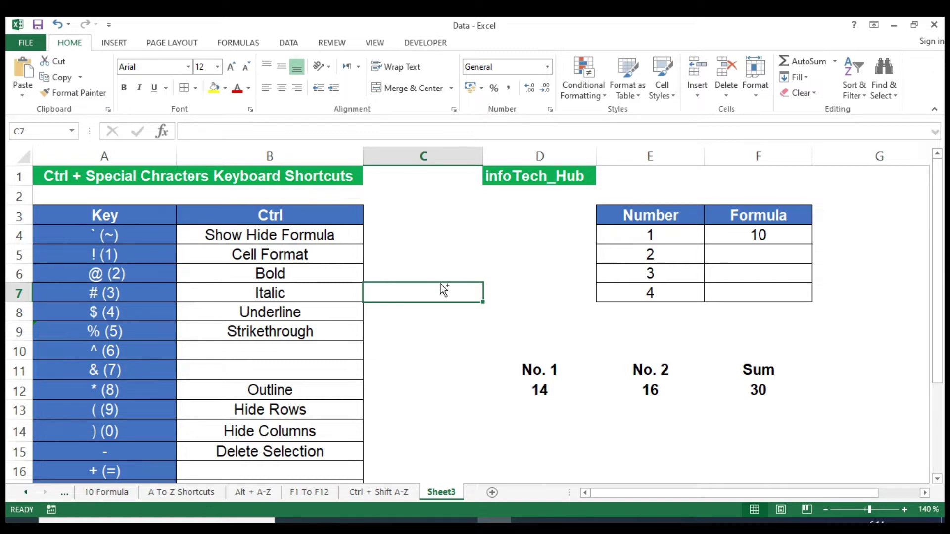
key(ctrl+1)
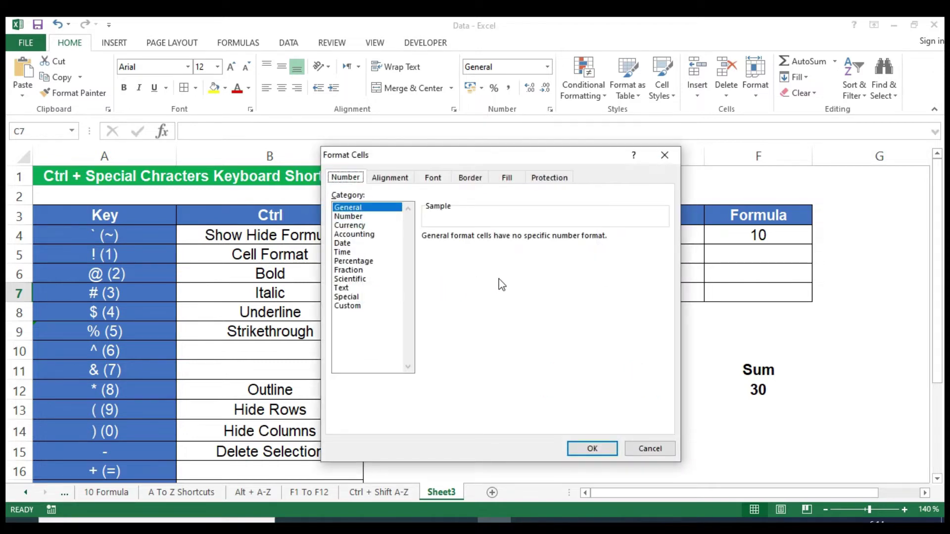
click(390, 177)
click(433, 179)
click(471, 178)
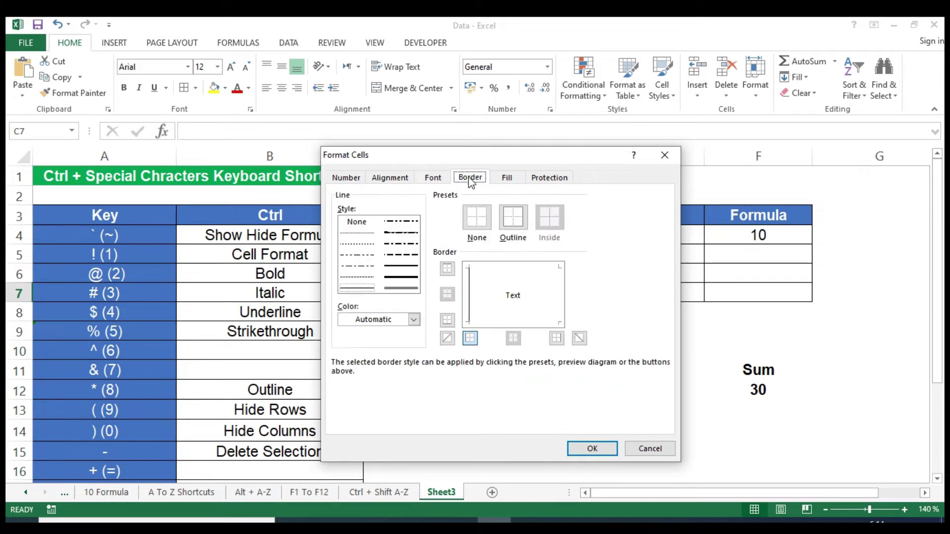
click(507, 178)
click(546, 184)
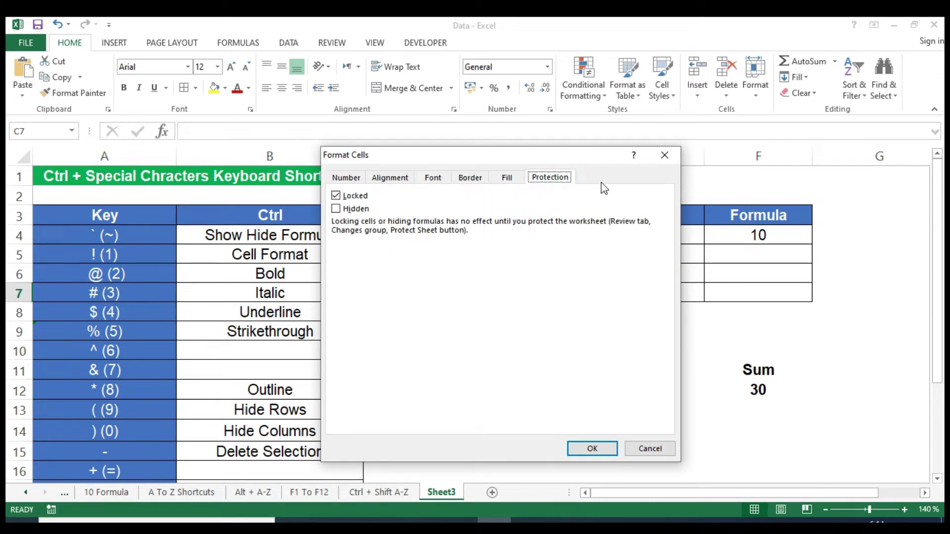
click(665, 155)
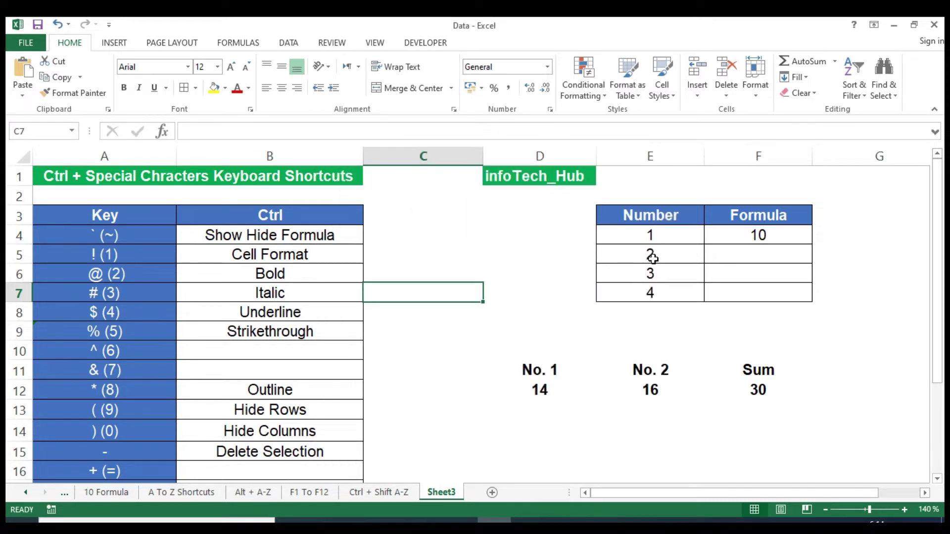
Select the whole Number/Formula table and preview, then dismiss, the Quick Analysis options.
click(649, 240)
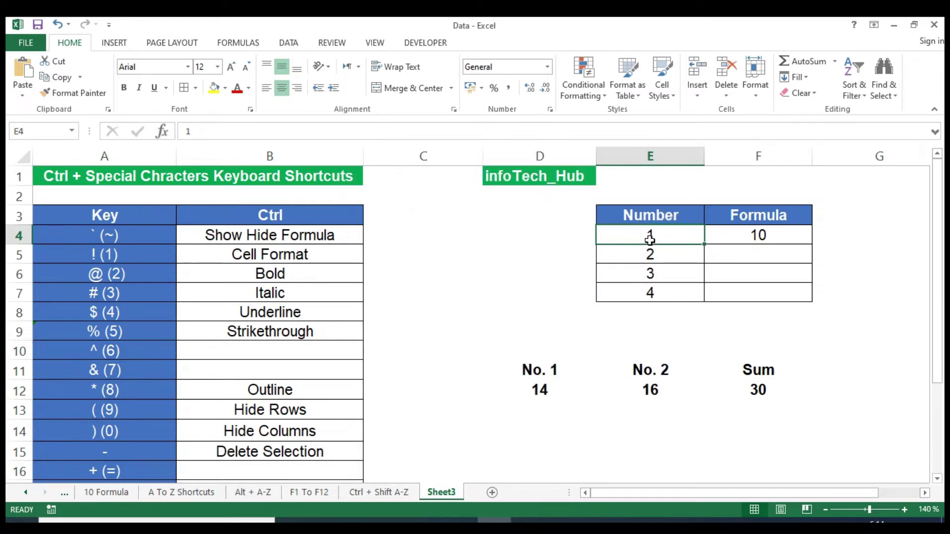
click(636, 217)
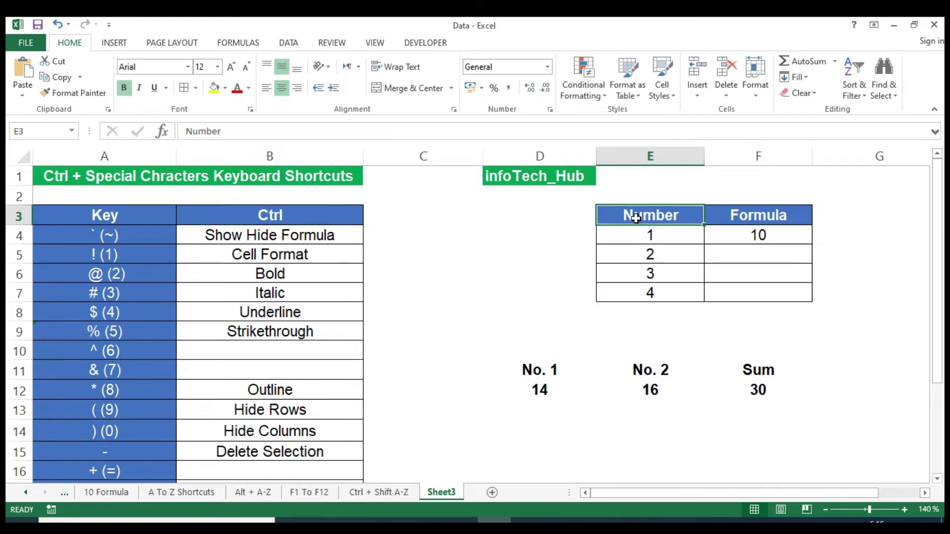
key(ctrl+a)
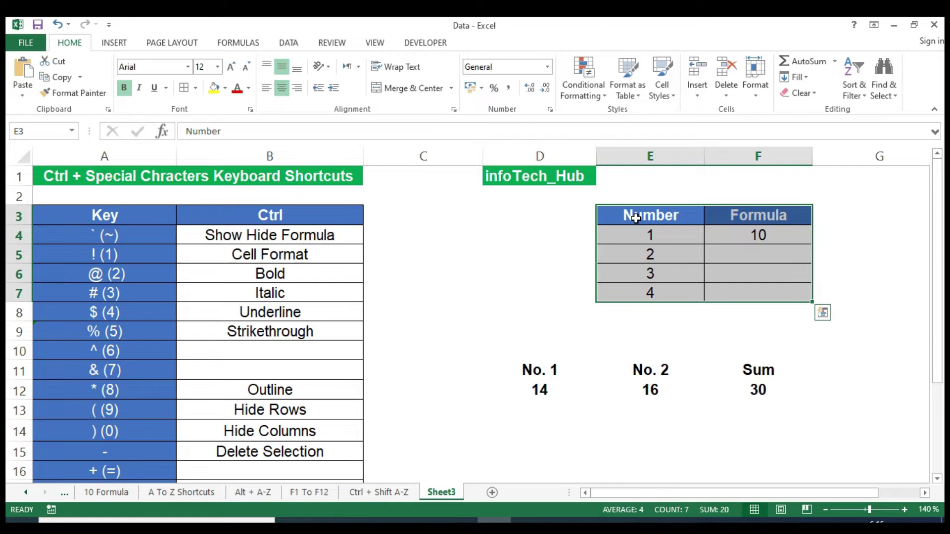
key(ctrl+q)
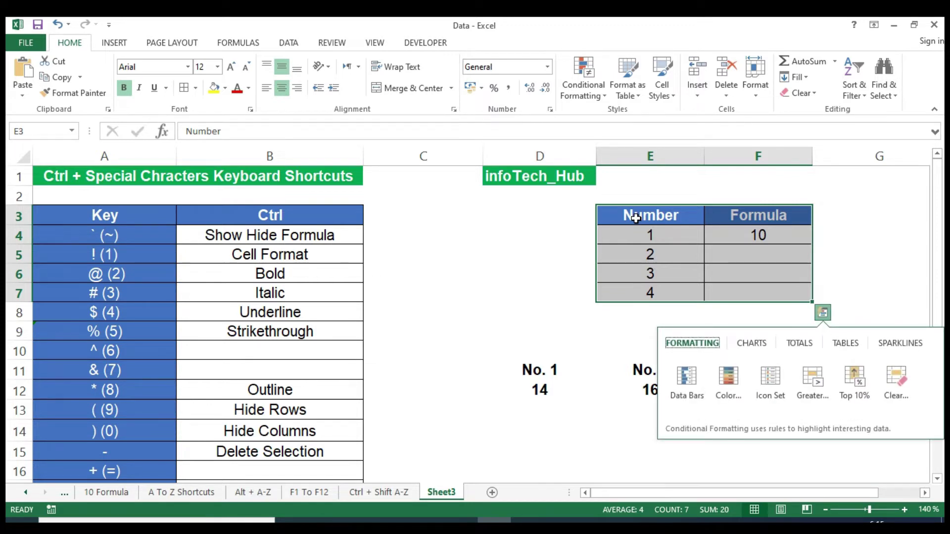
key(Escape)
Make the whole Number/Formula table bold, italic and underlined with Ctrl+2, Ctrl+3 and Ctrl+4.
click(636, 219)
key(ctrl+a)
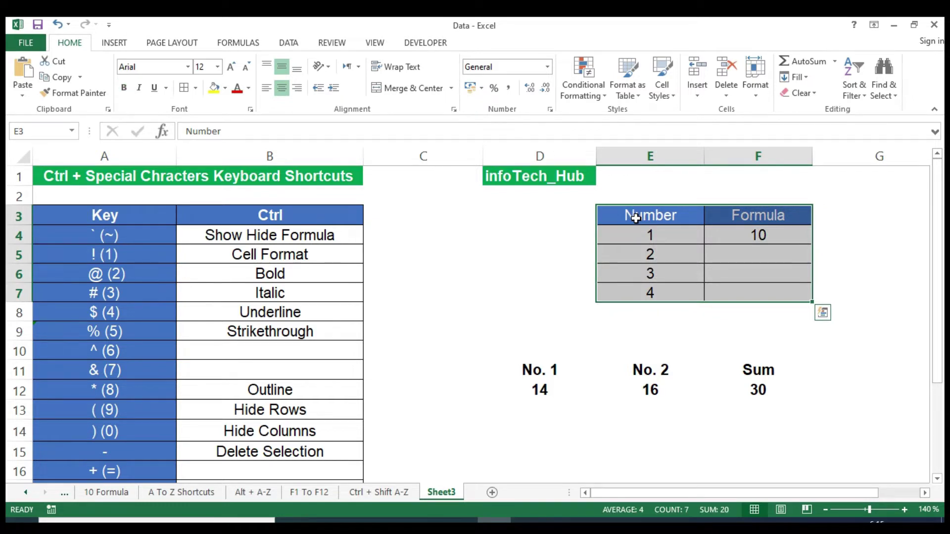
key(ctrl+2)
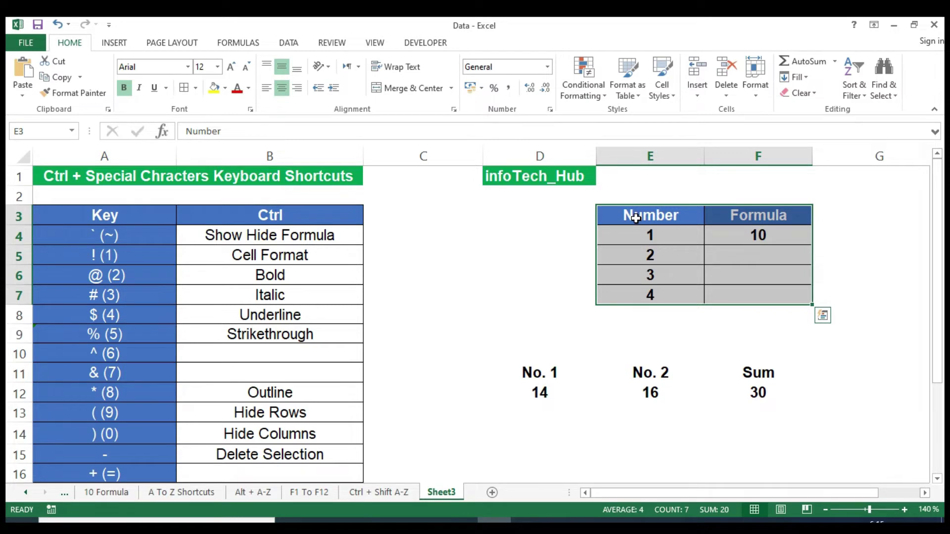
key(ctrl+3)
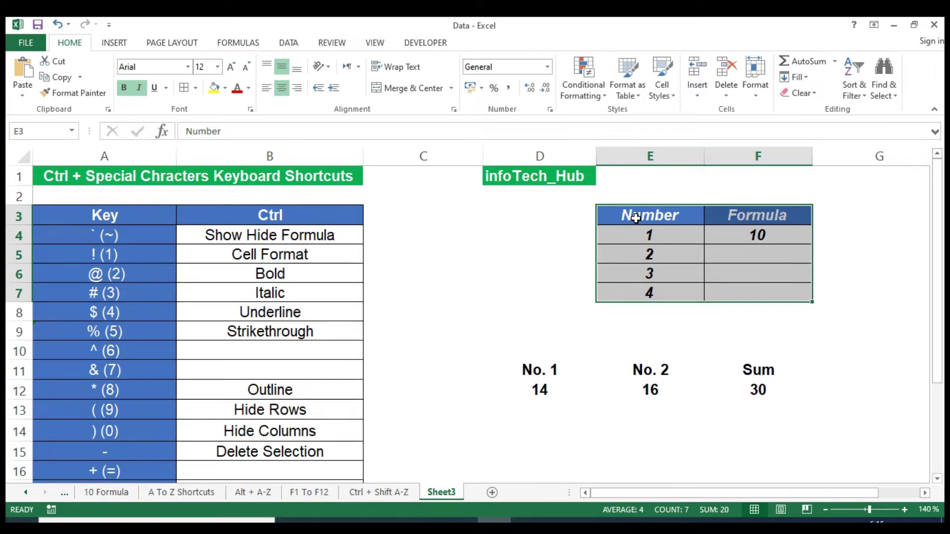
key(ctrl+4)
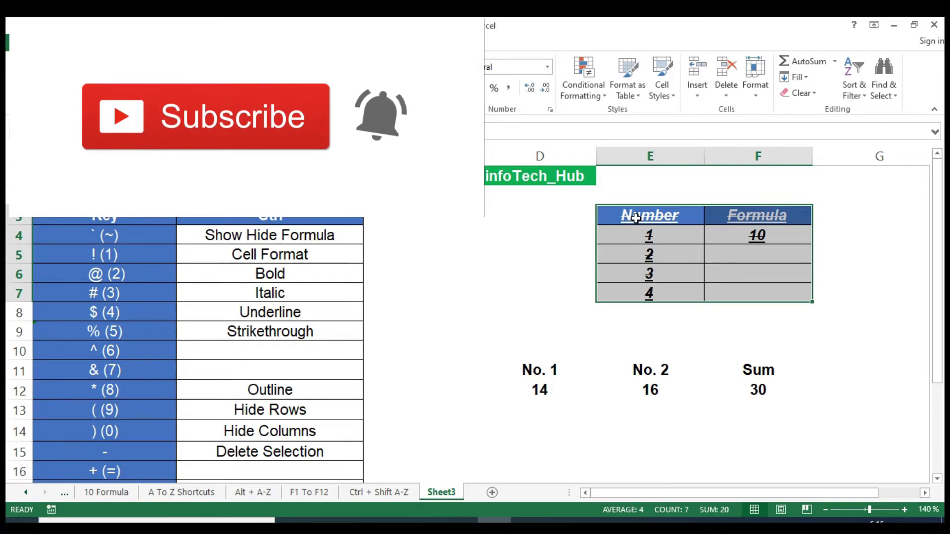
click(533, 290)
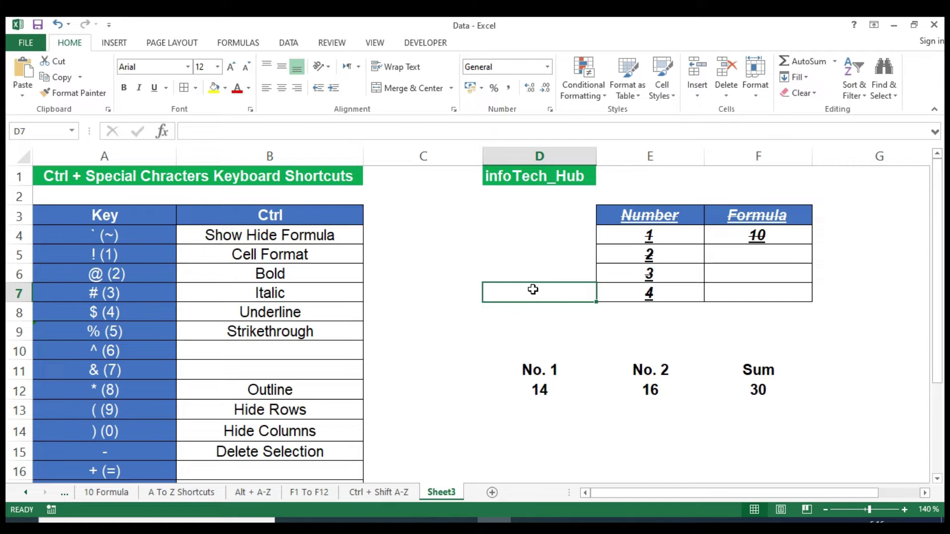
key(ctrl+8)
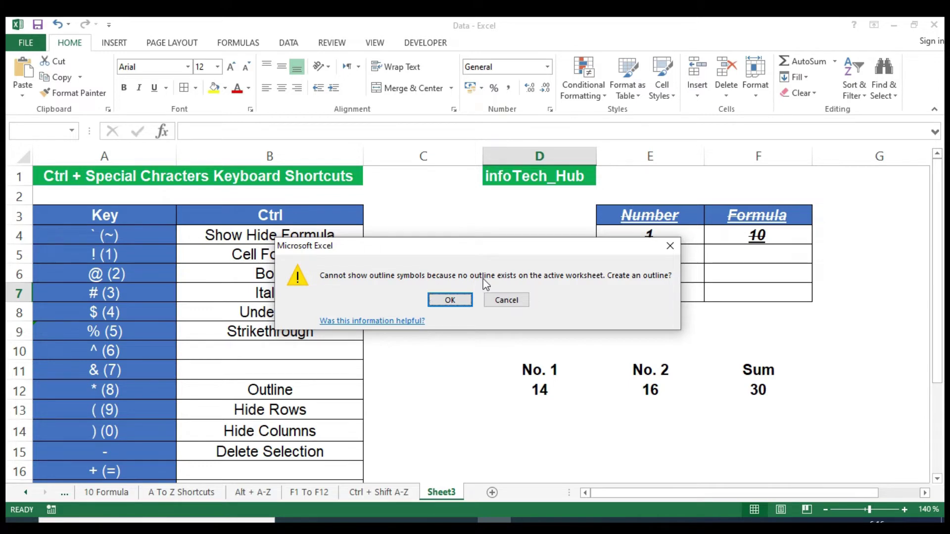
click(513, 300)
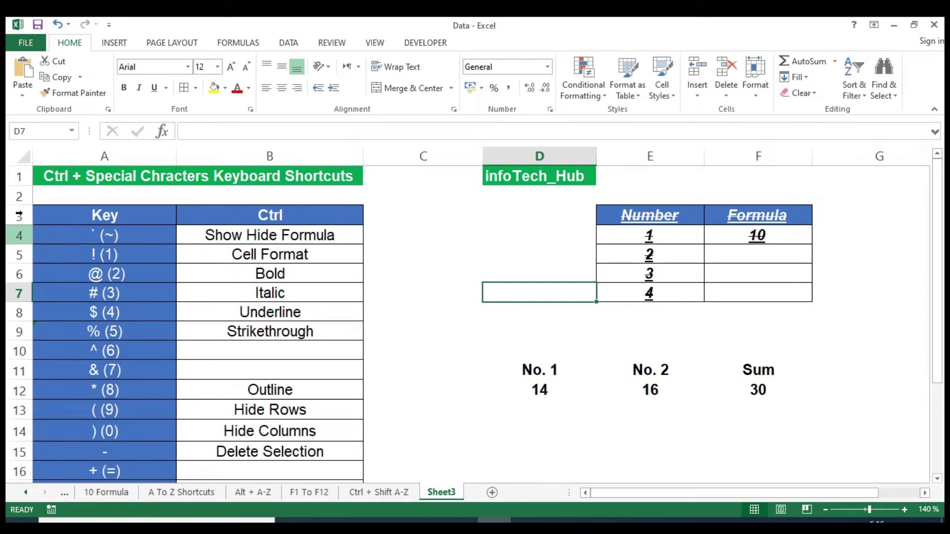
click(307, 408)
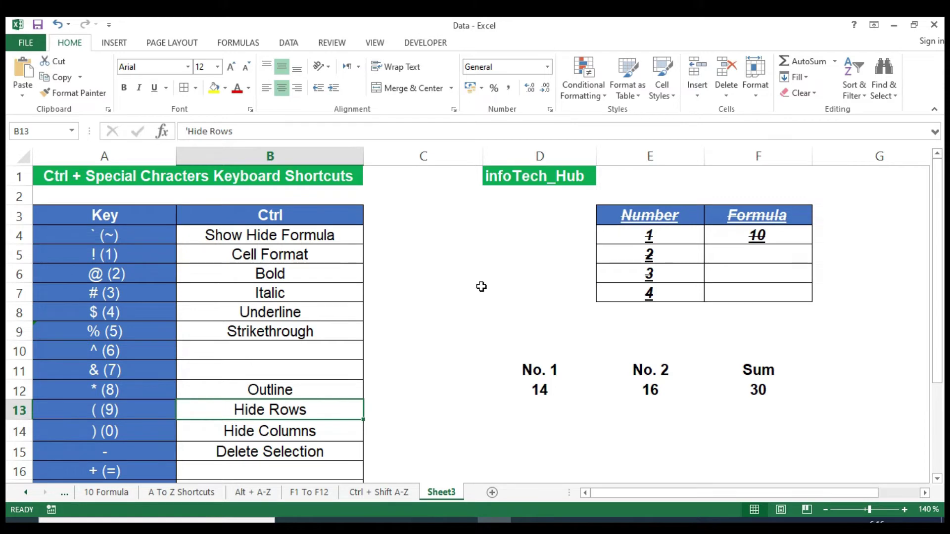
scroll(481, 287, down, 3)
scroll(481, 287, up, 3)
click(570, 243)
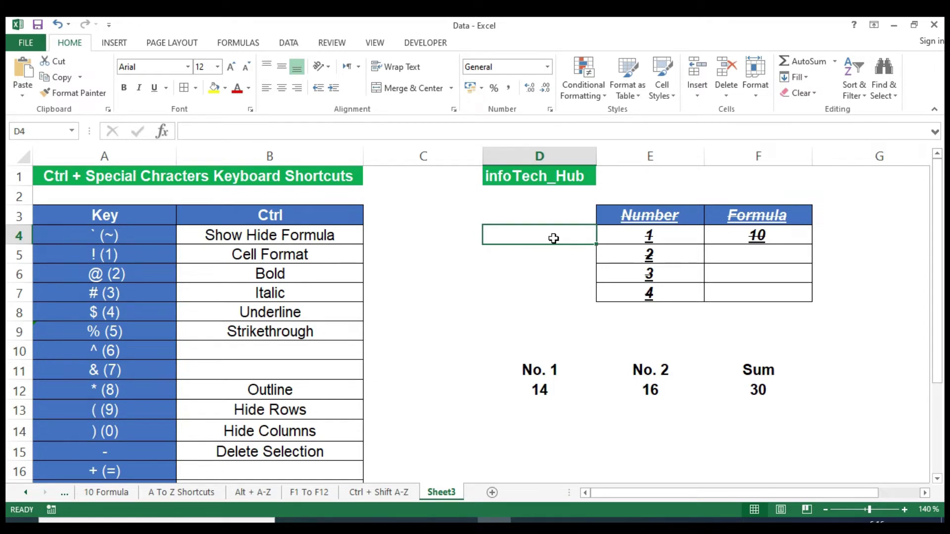
key(ctrl+9)
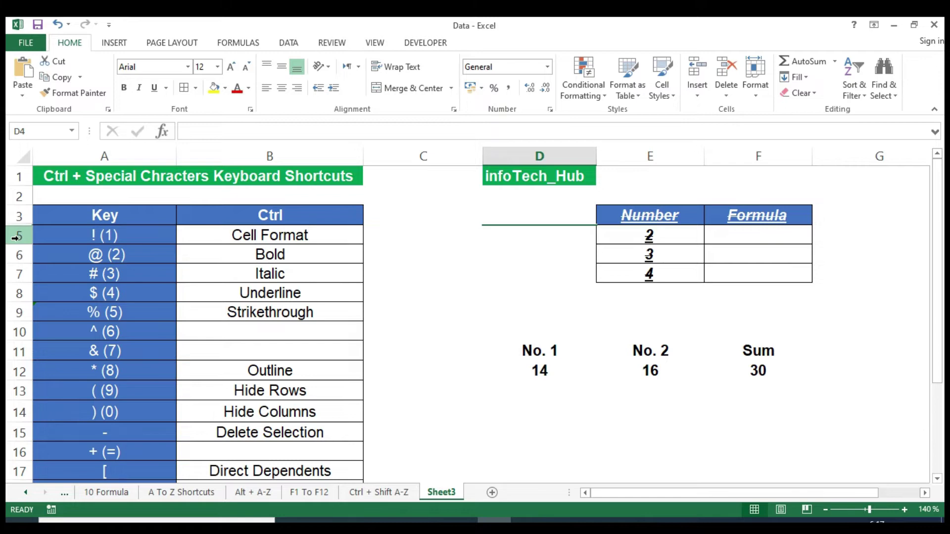
key(ctrl+shift+9)
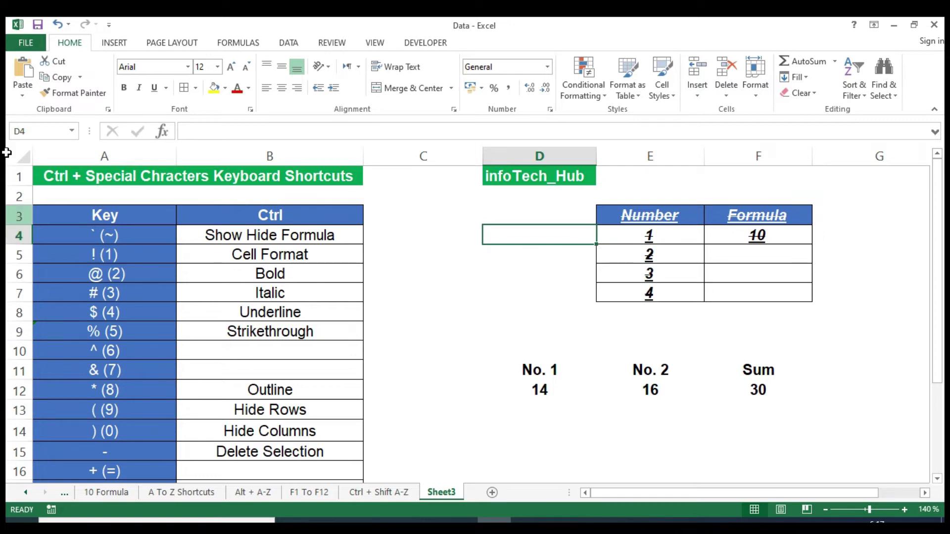
click(438, 253)
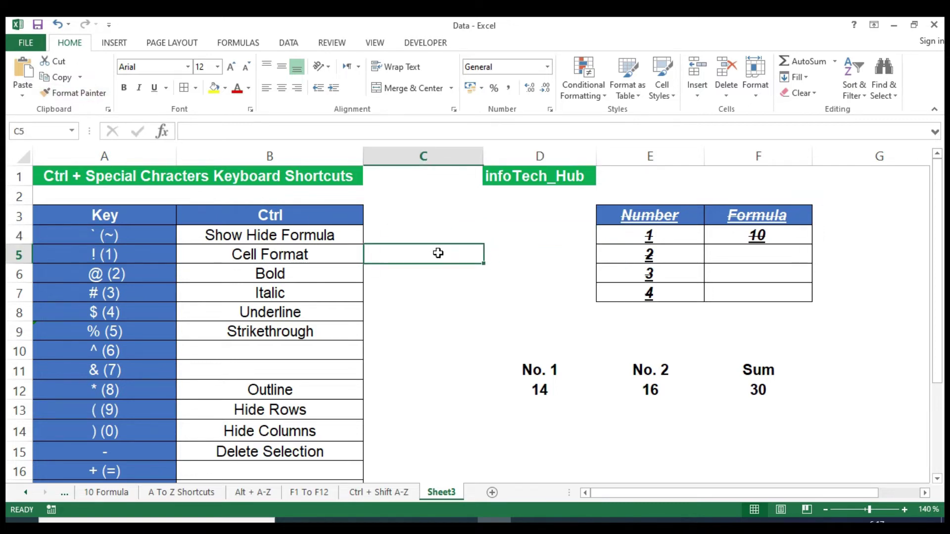
click(530, 233)
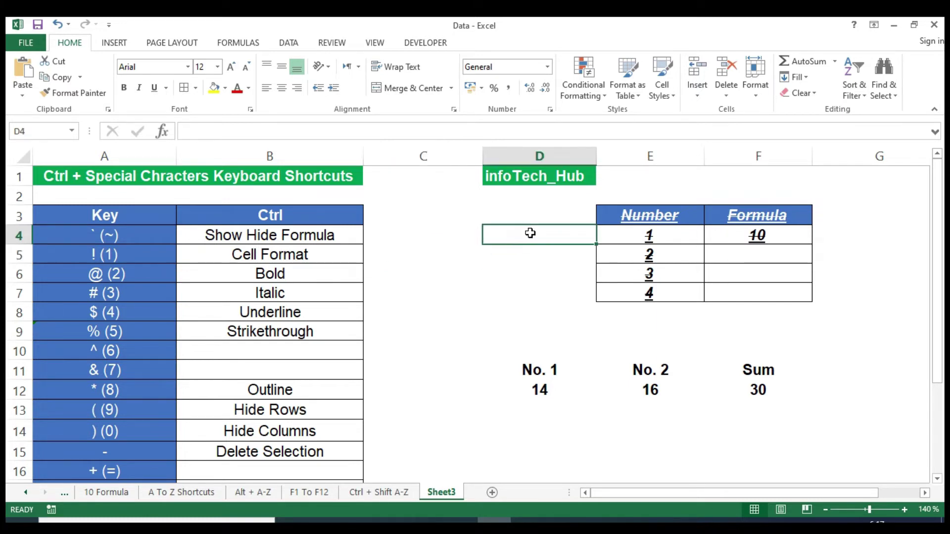
click(468, 233)
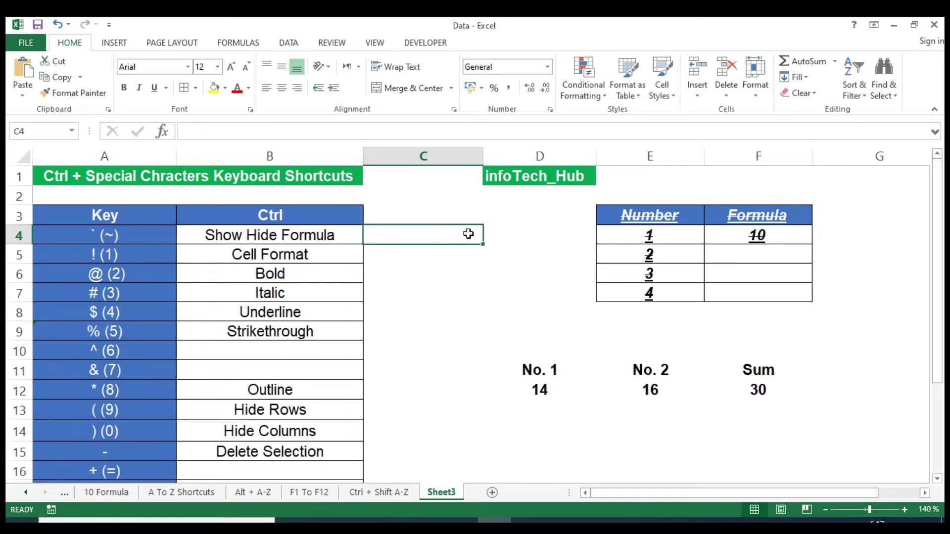
key(ctrl+0)
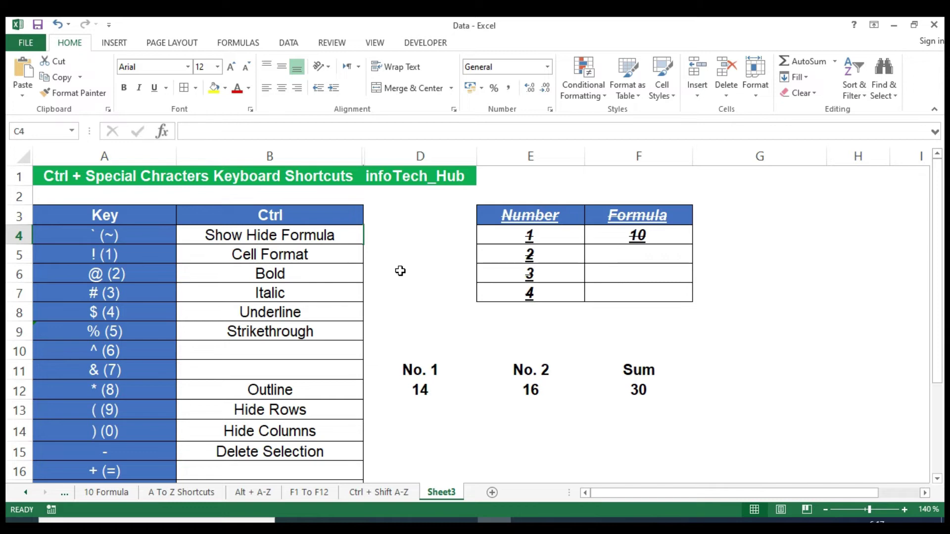
key(ctrl+z)
click(449, 270)
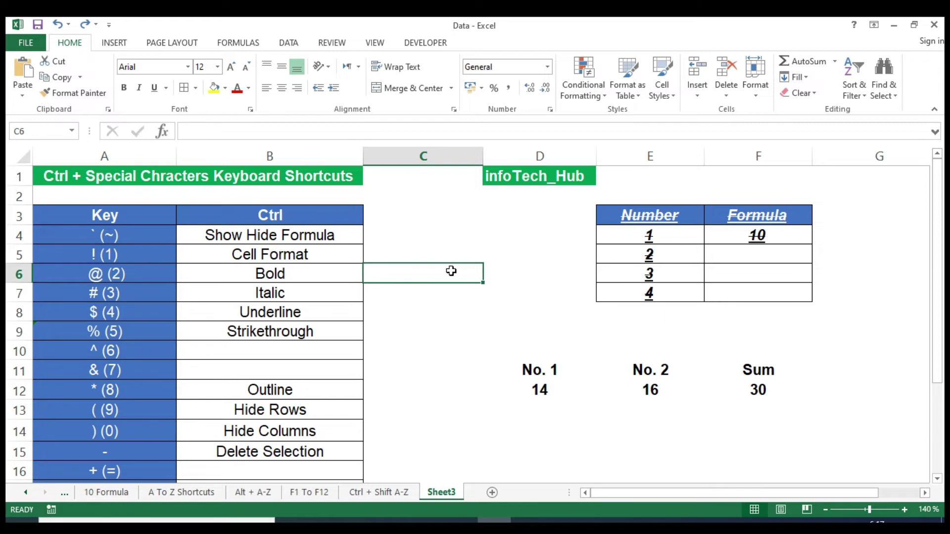
scroll(448, 343, down, 2)
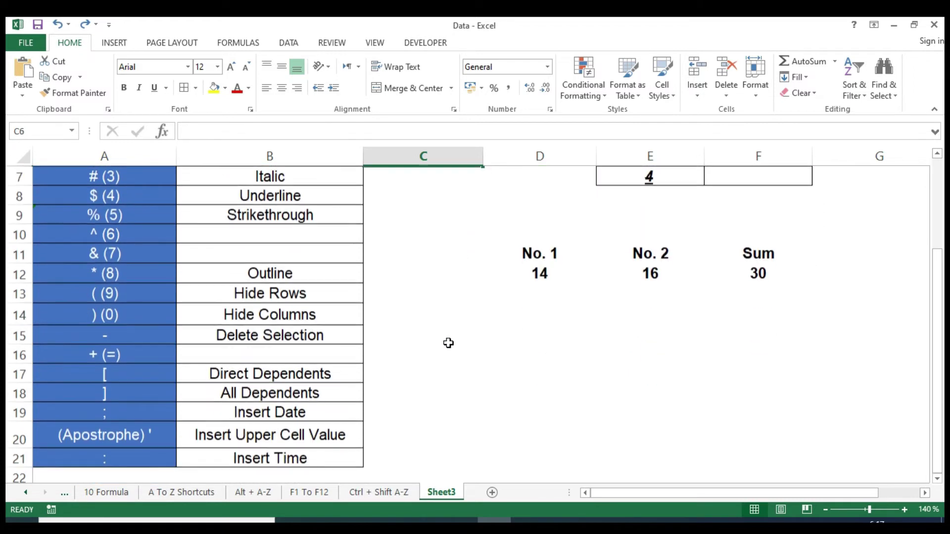
scroll(449, 343, up, 2)
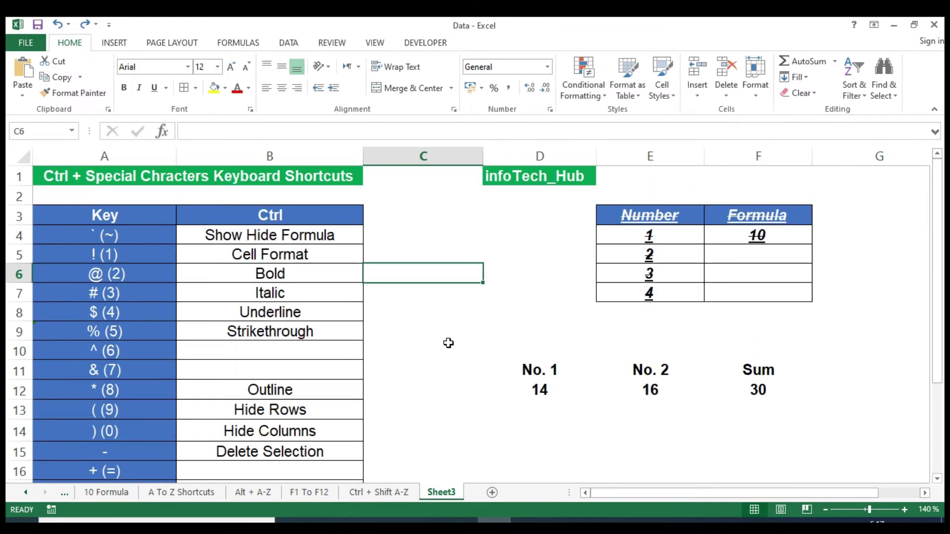
click(541, 317)
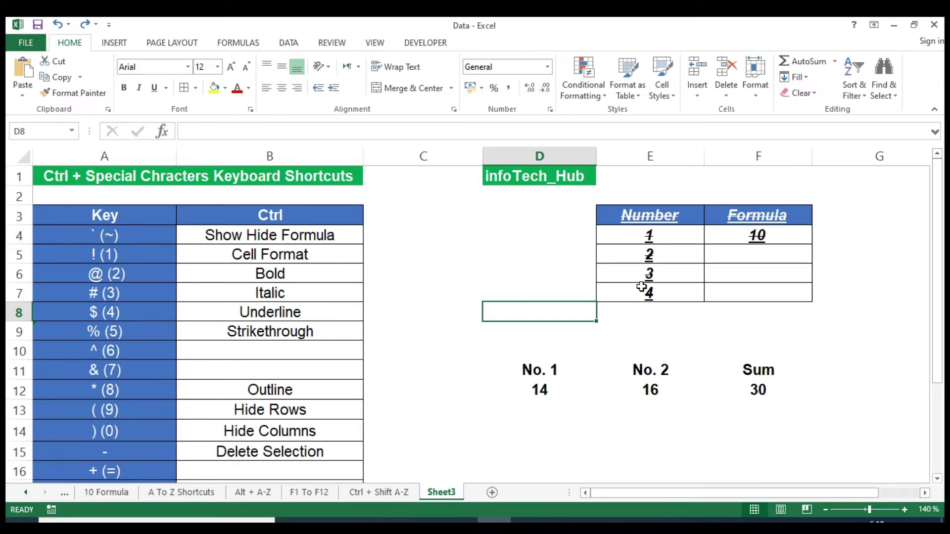
click(642, 258)
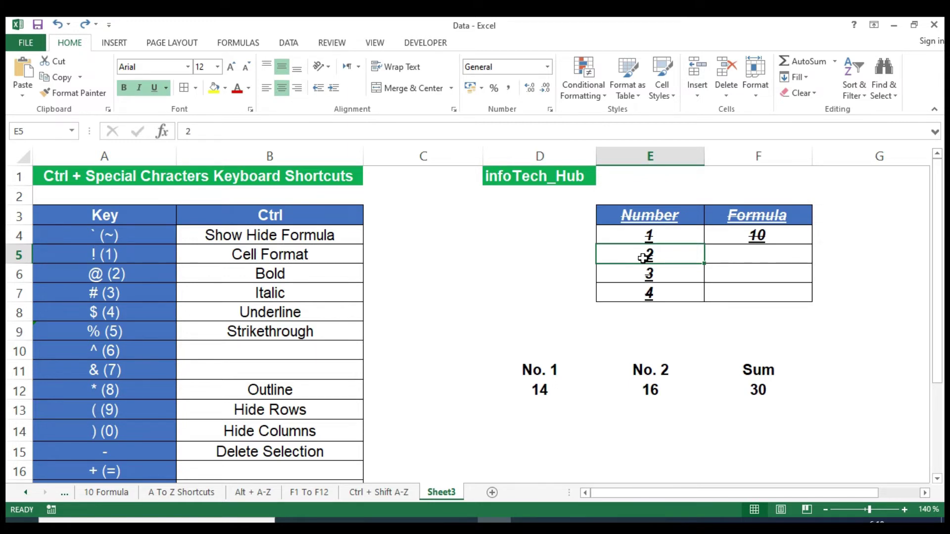
key(ctrl+minus)
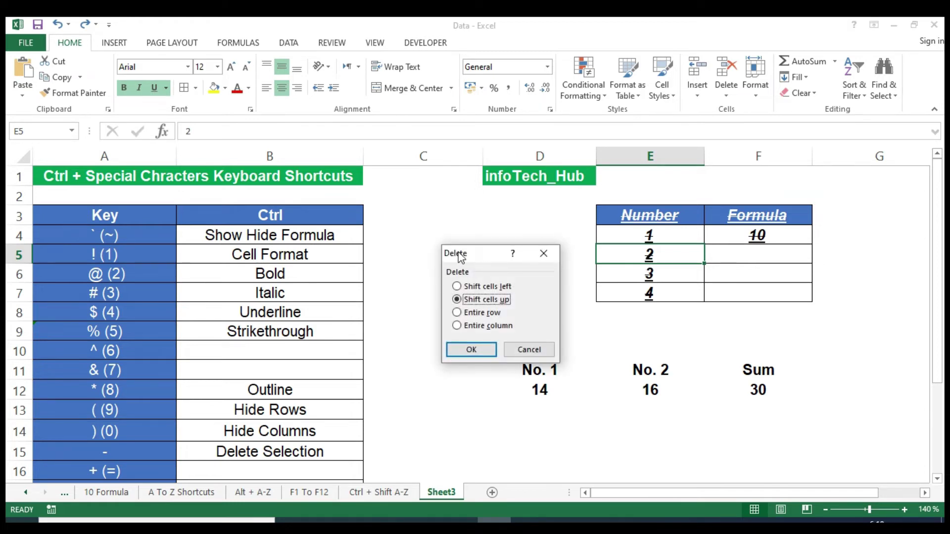
drag(459, 253, 438, 227)
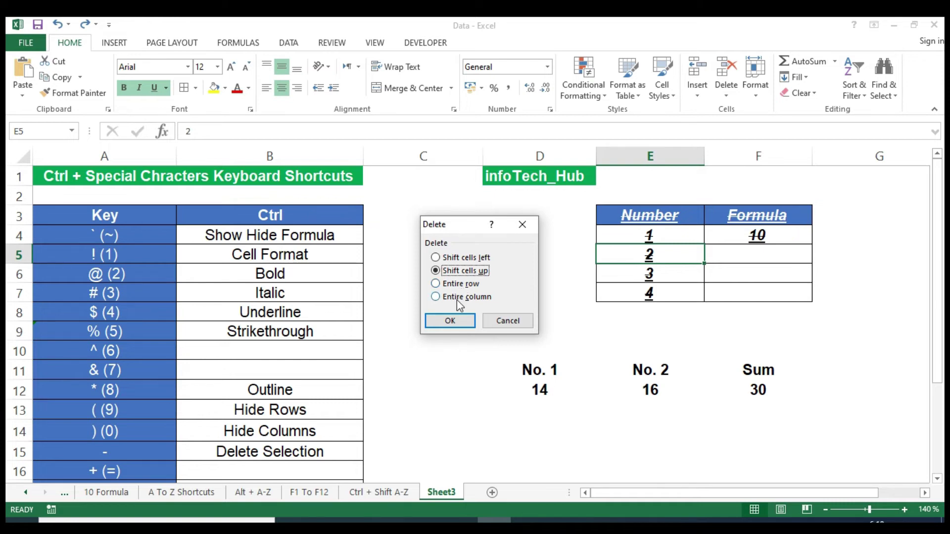
click(509, 322)
click(485, 258)
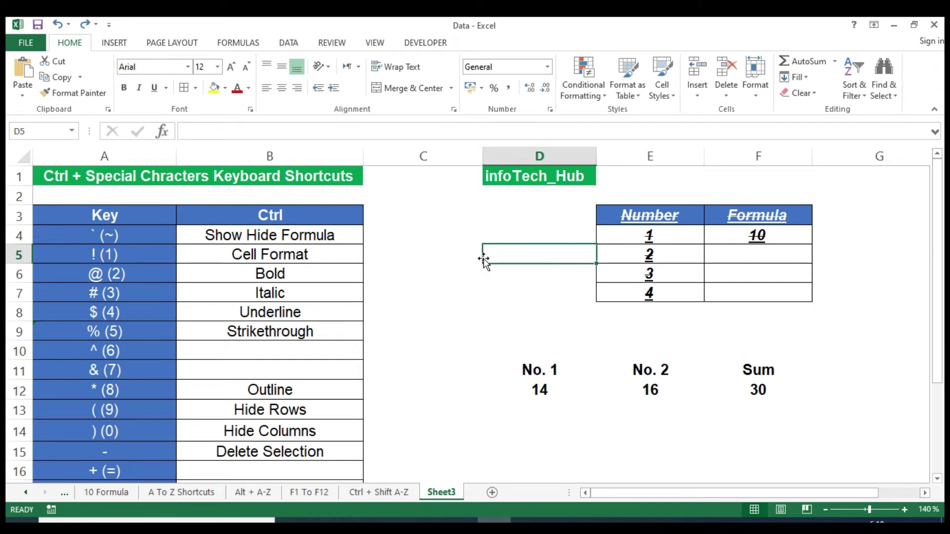
Scroll the sheet so rows 7 to 22 of the shortcut list are visible.
scroll(449, 302, down, 6)
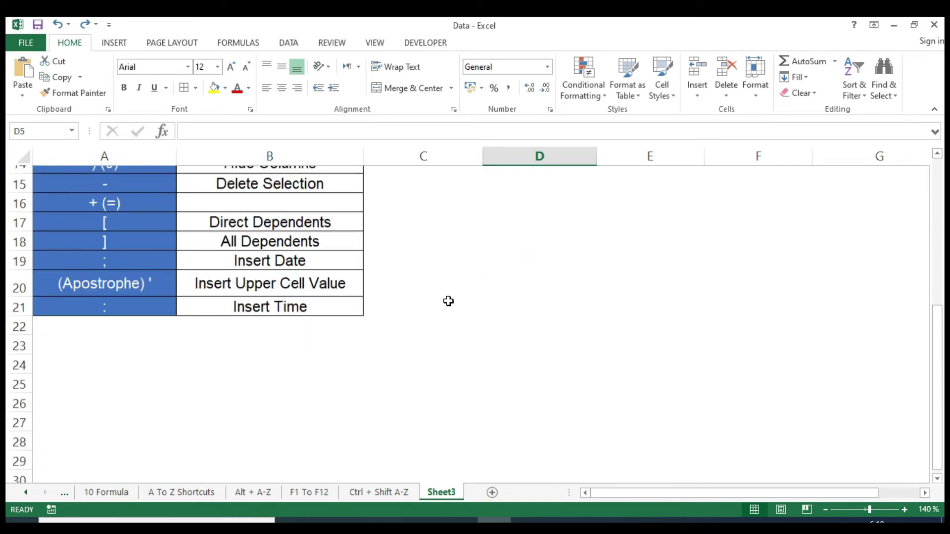
scroll(448, 301, up, 4)
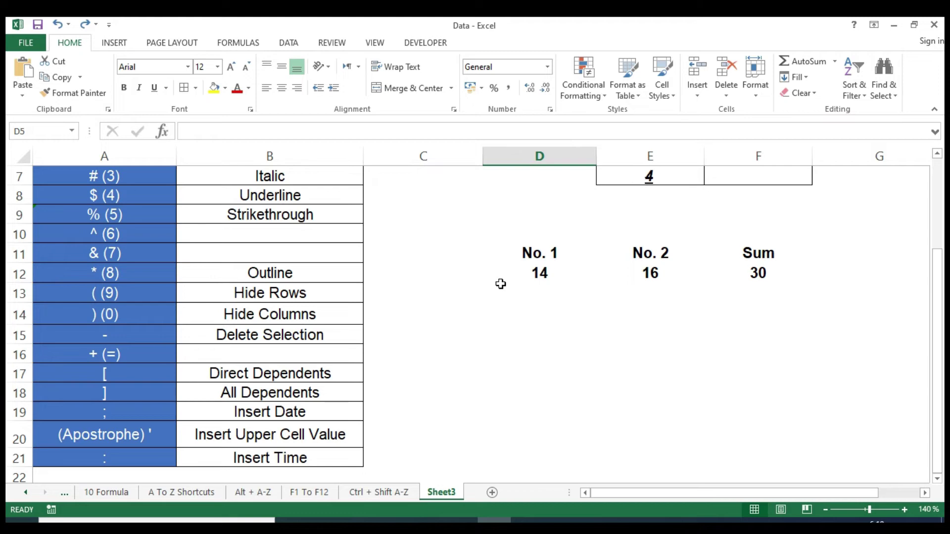
Trace the Sum formula's inputs, then move from the No. 2 value 16 to its dependent F12.
click(765, 274)
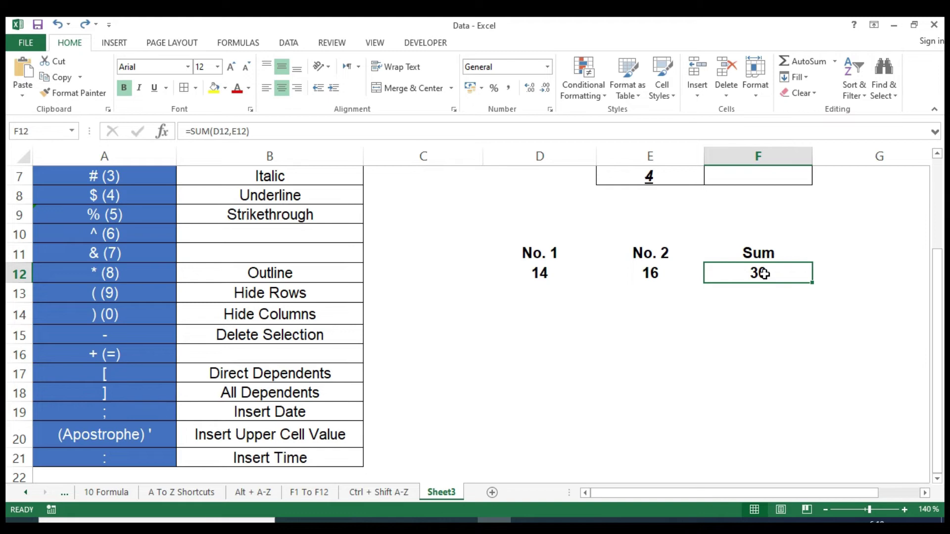
key(ctrl+bracketleft)
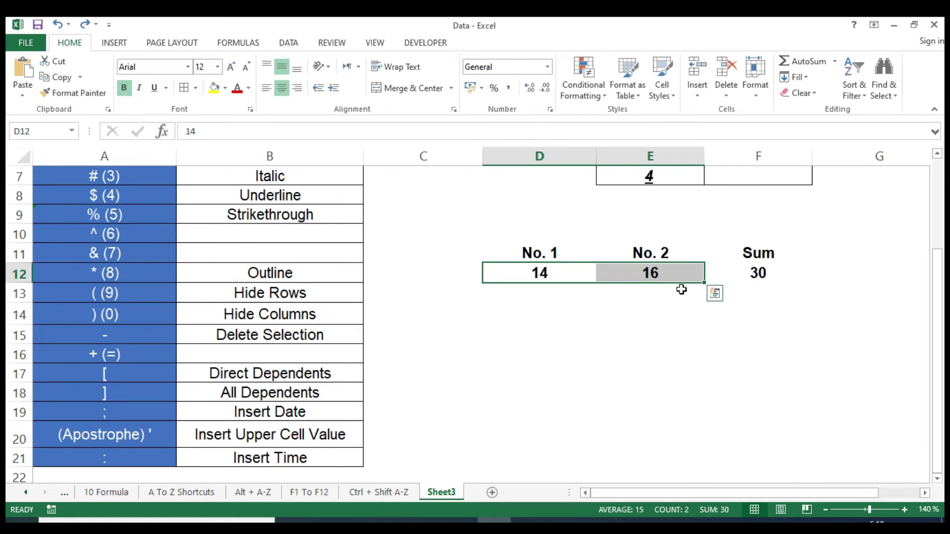
click(656, 276)
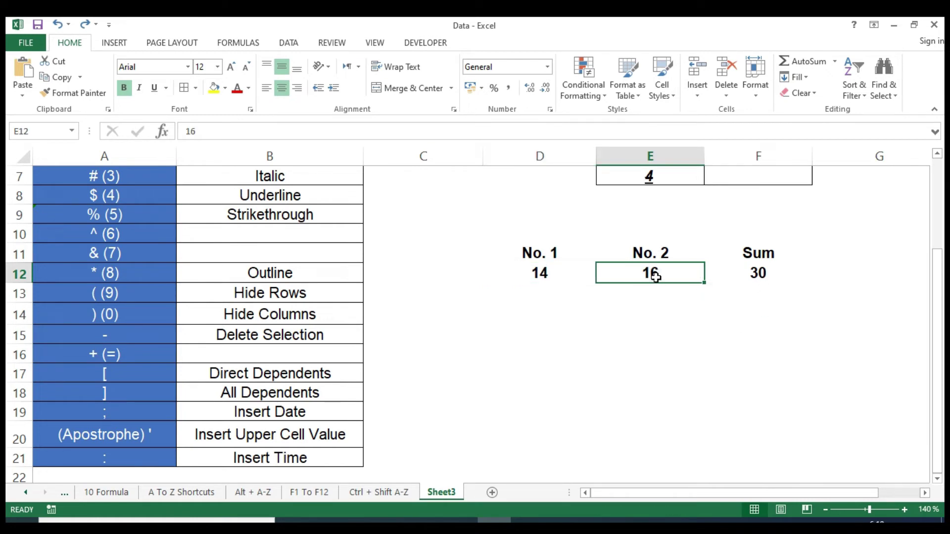
click(645, 257)
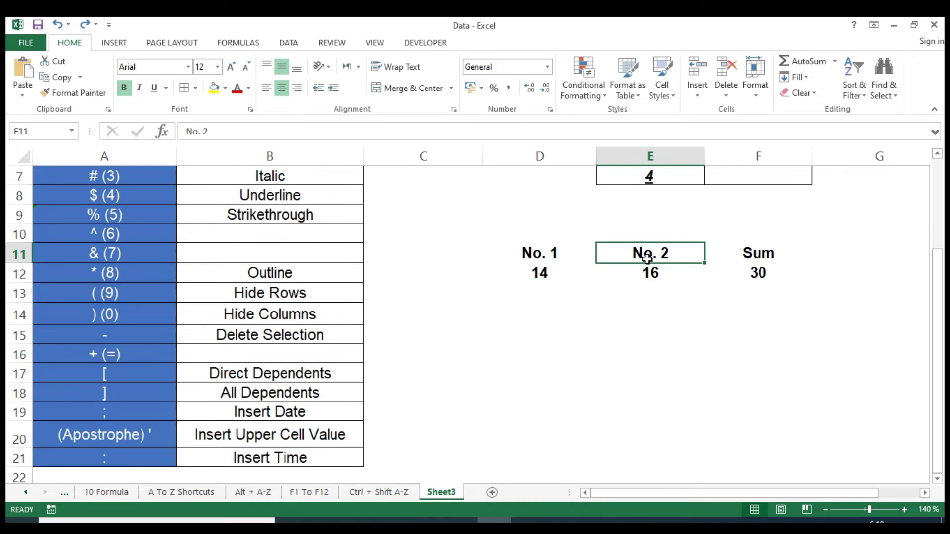
click(645, 275)
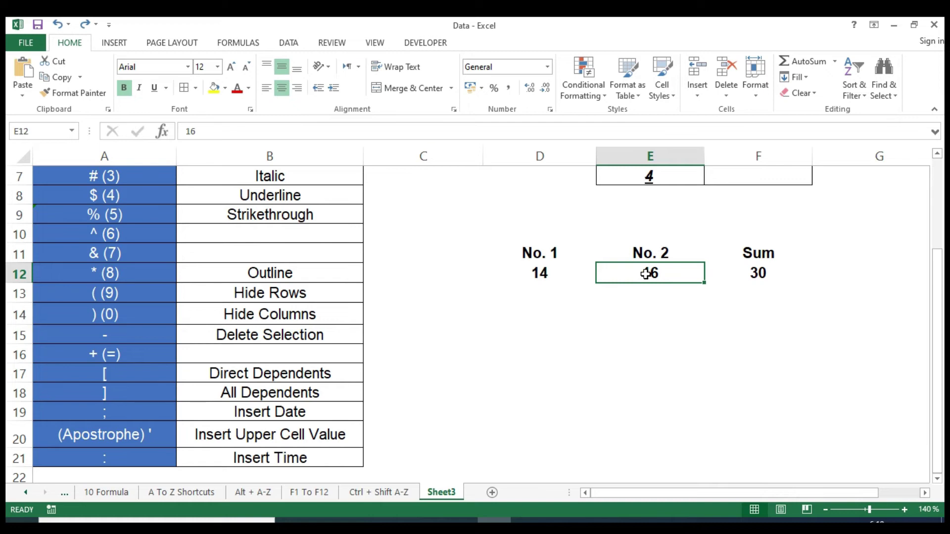
key(Right)
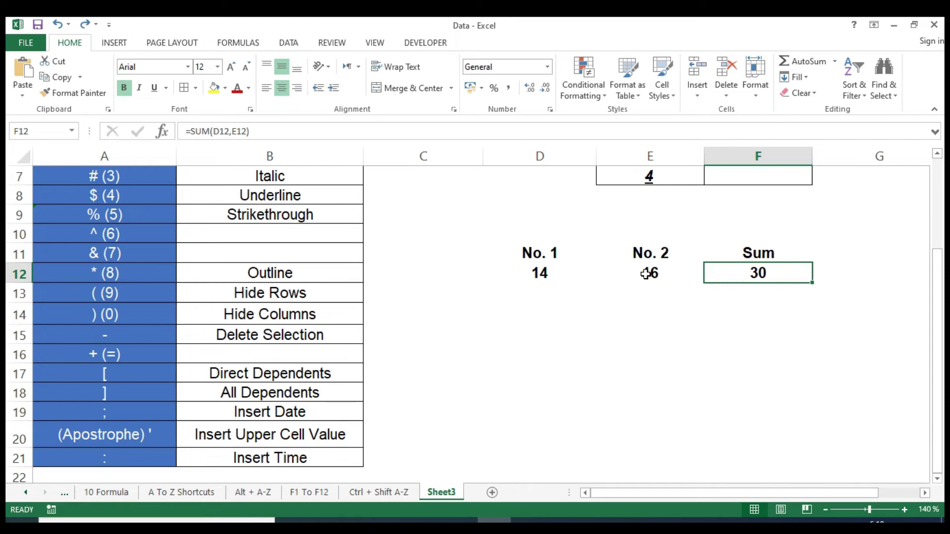
click(578, 313)
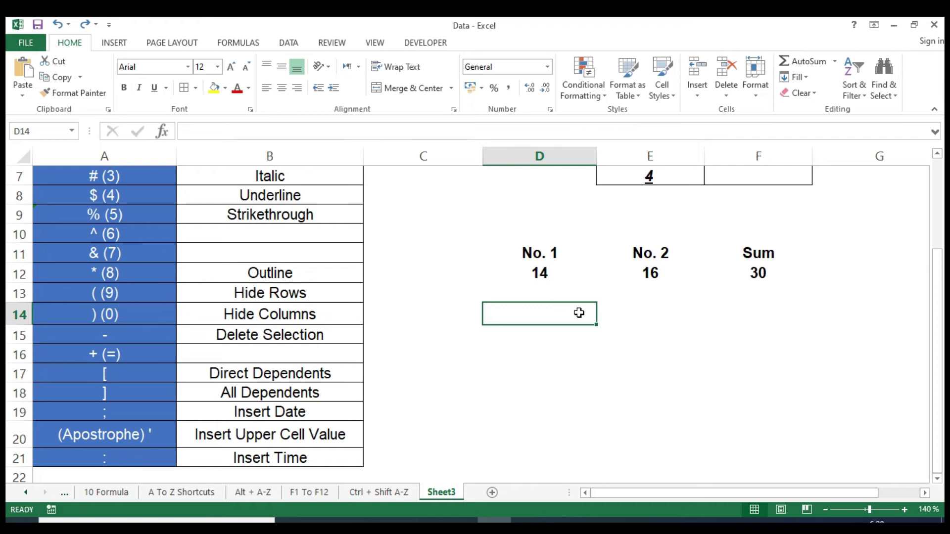
Insert today's date, 16/07/2021, into D14 with Ctrl+; and confirm it.
scroll(579, 313, down, 2)
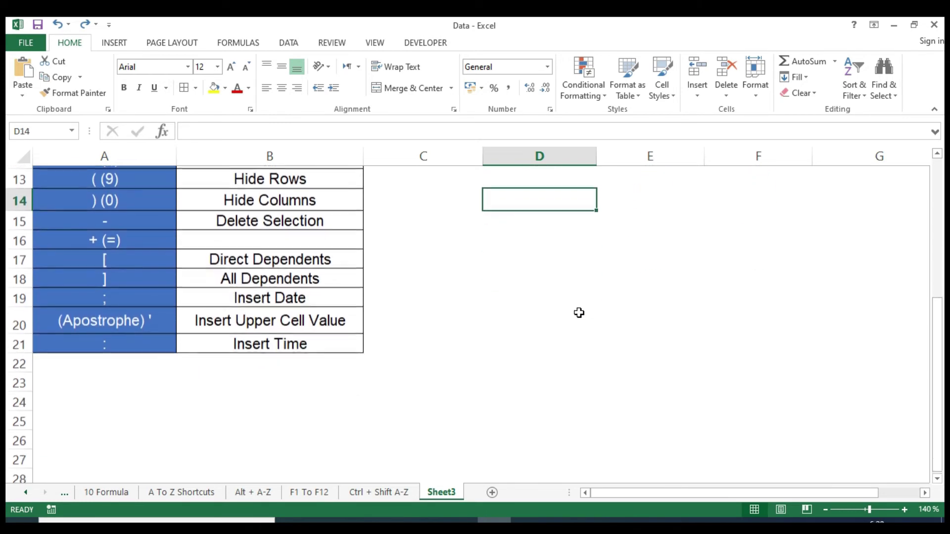
scroll(579, 313, up, 1)
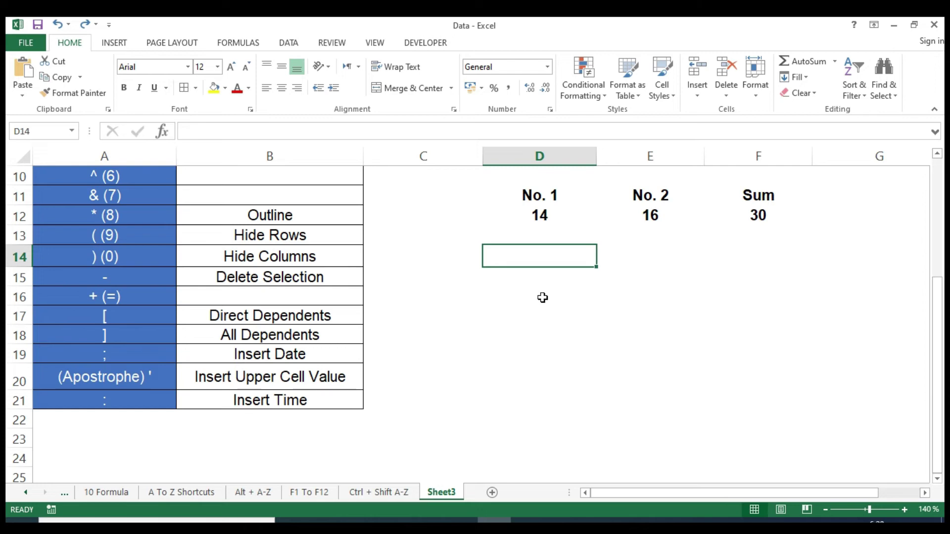
key(ctrl+semicolon)
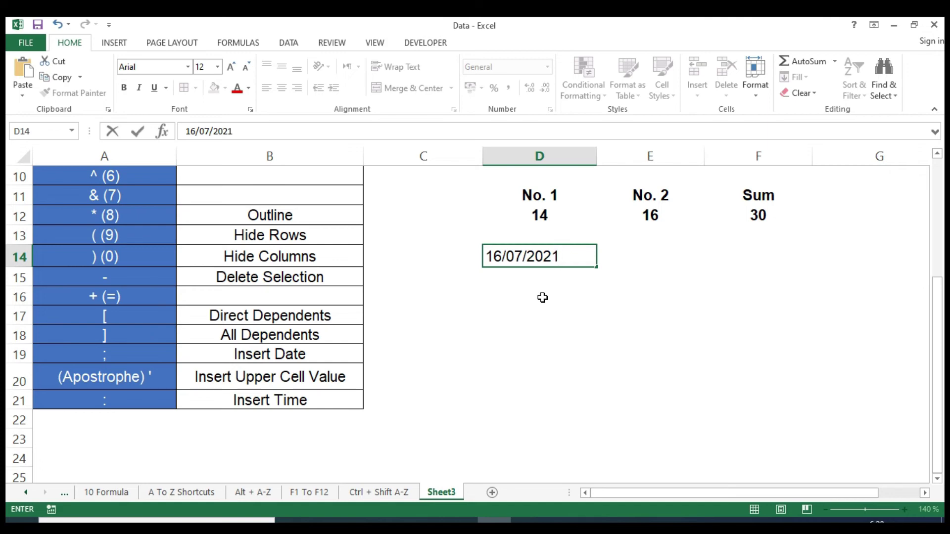
click(543, 298)
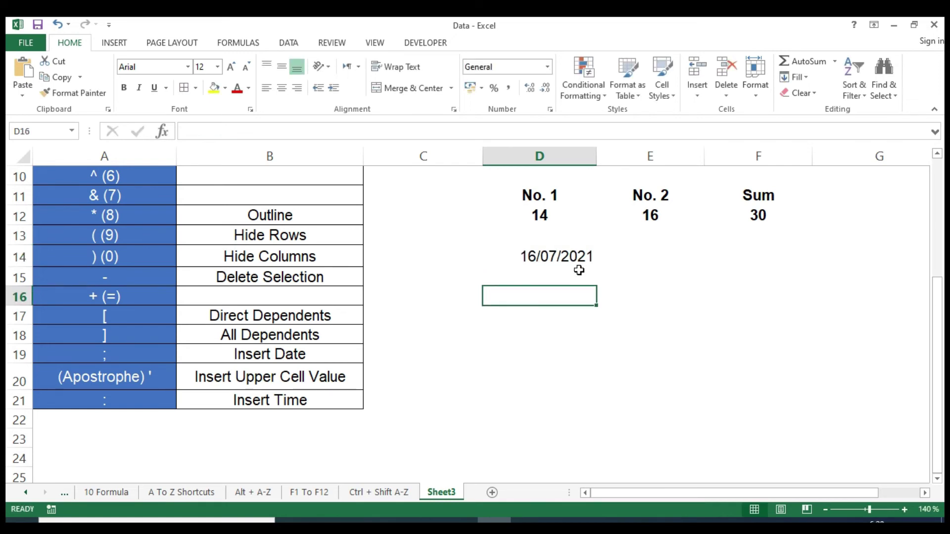
click(579, 271)
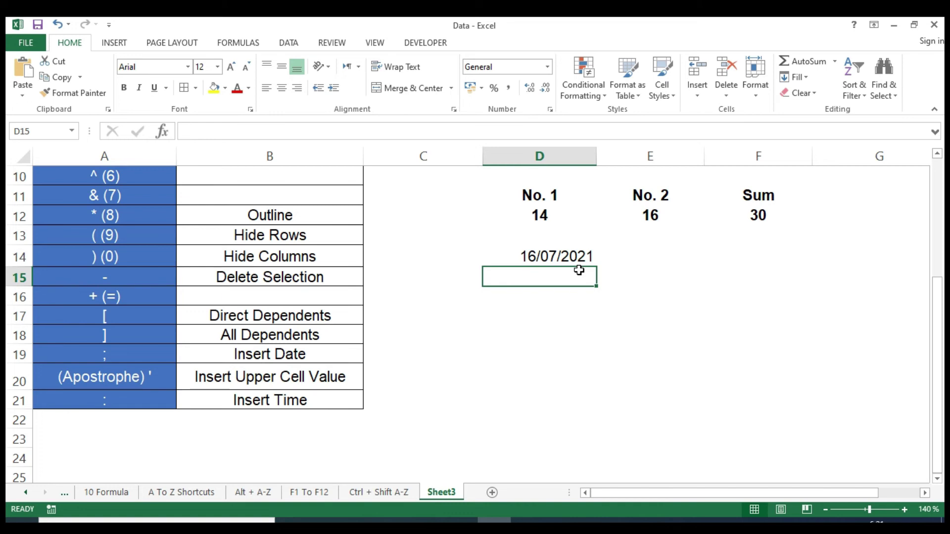
Copy the value from D14 into D15 with Ctrl+'.
key(ctrl+shift+apostrophe)
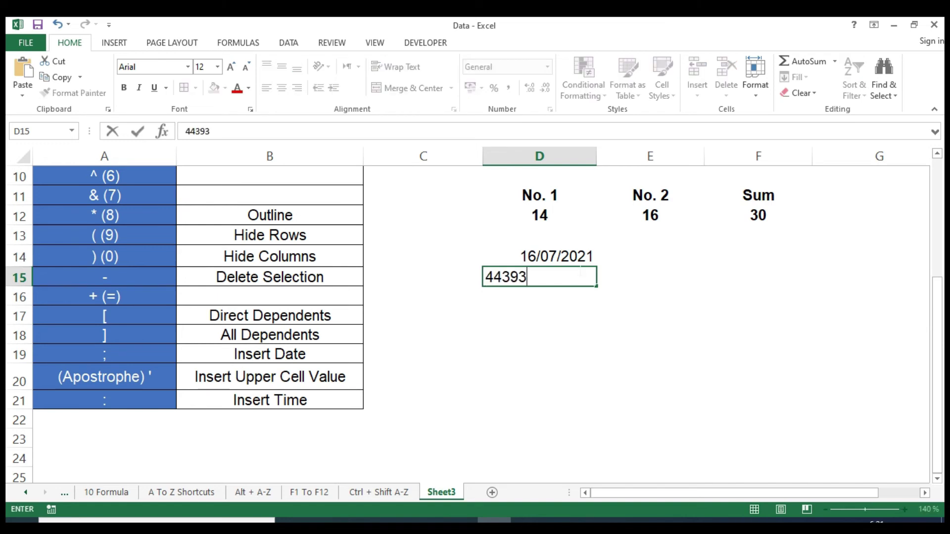
key(Escape)
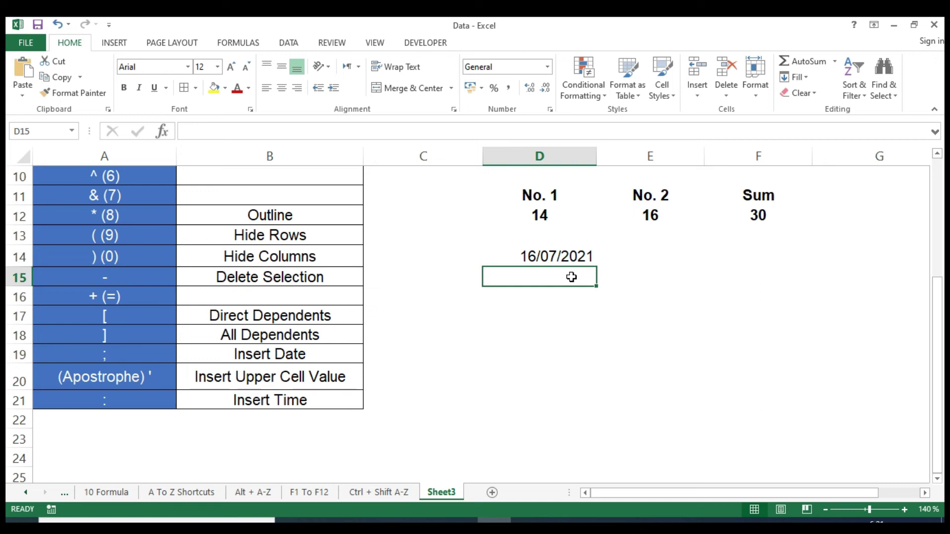
key(ctrl+apostrophe)
click(622, 285)
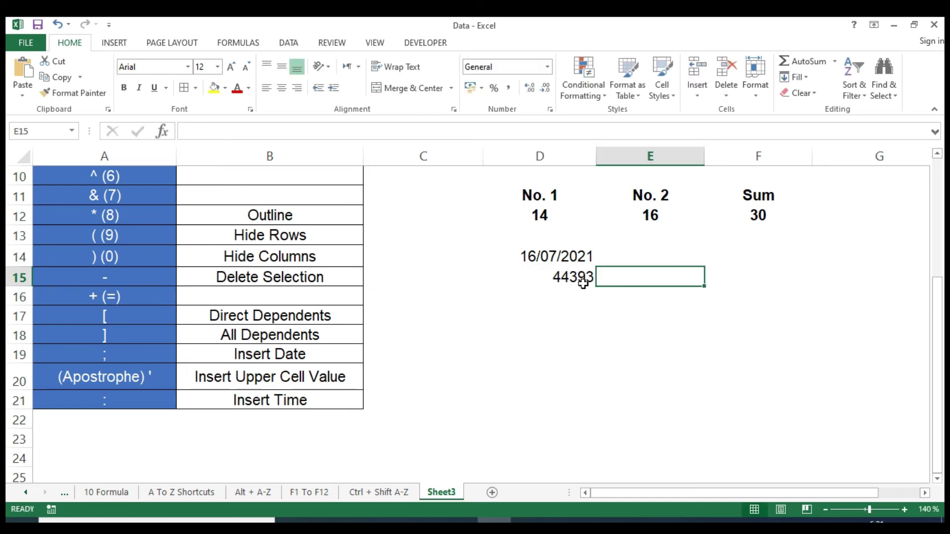
Format D15 as Short Date so it shows 16/07/2021, matching D14.
click(583, 282)
click(547, 67)
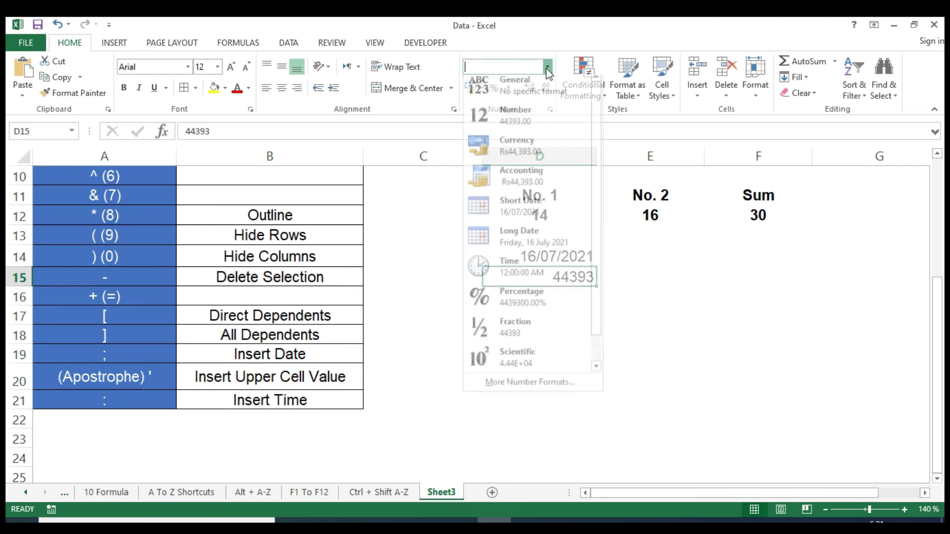
click(534, 214)
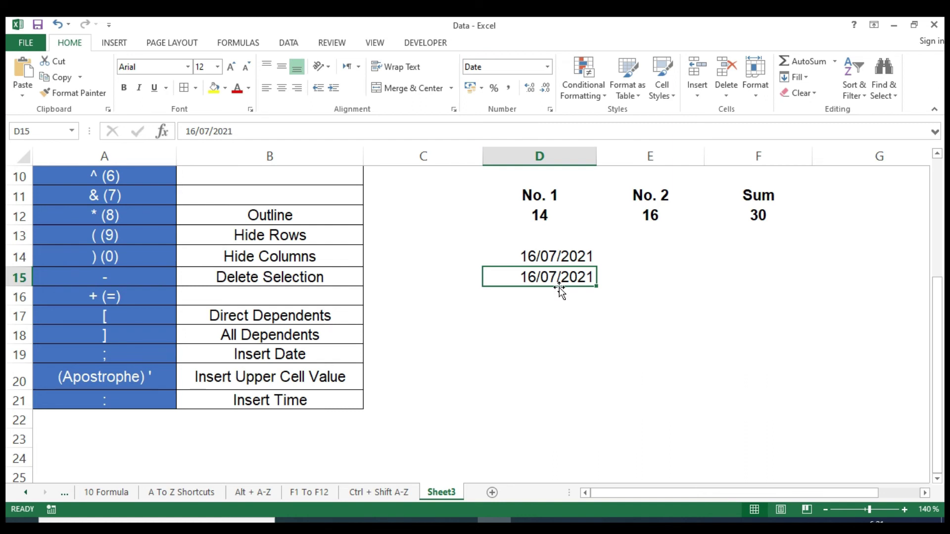
click(544, 256)
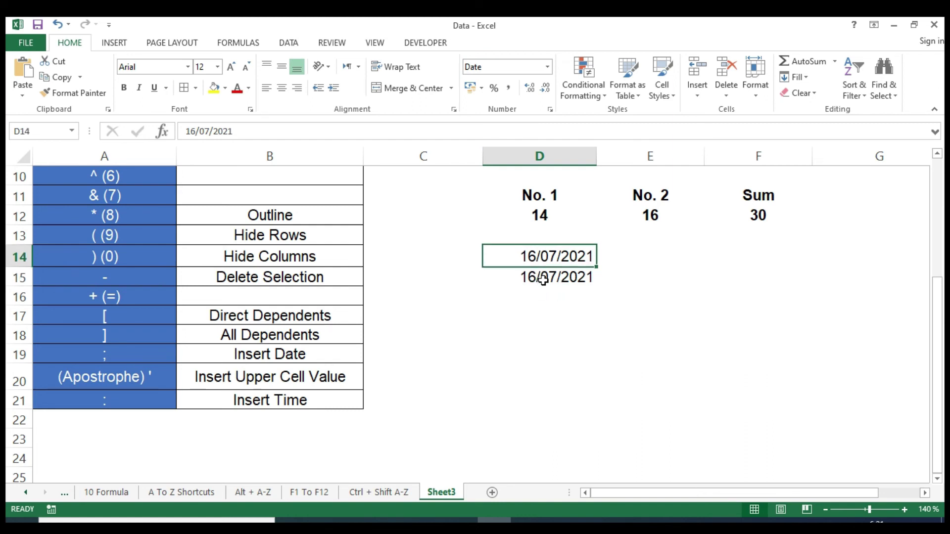
click(543, 280)
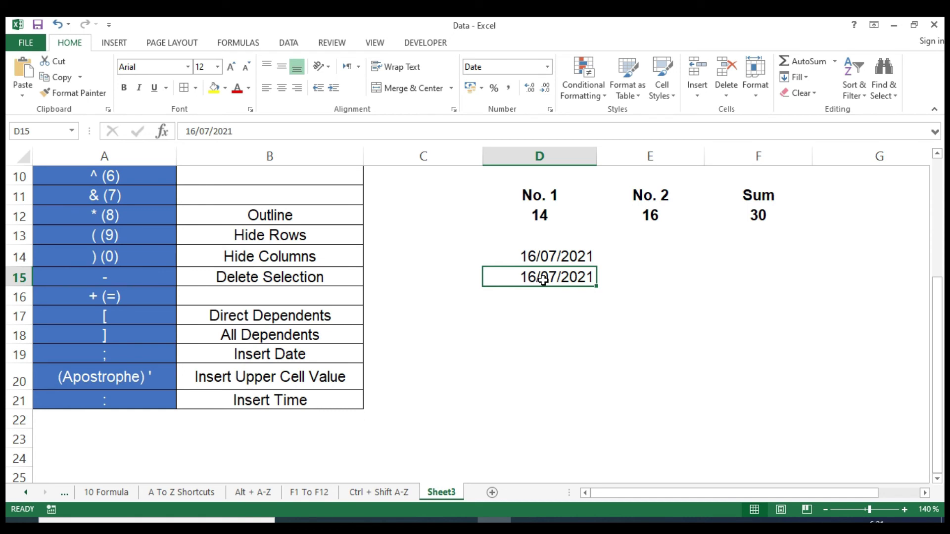
click(558, 257)
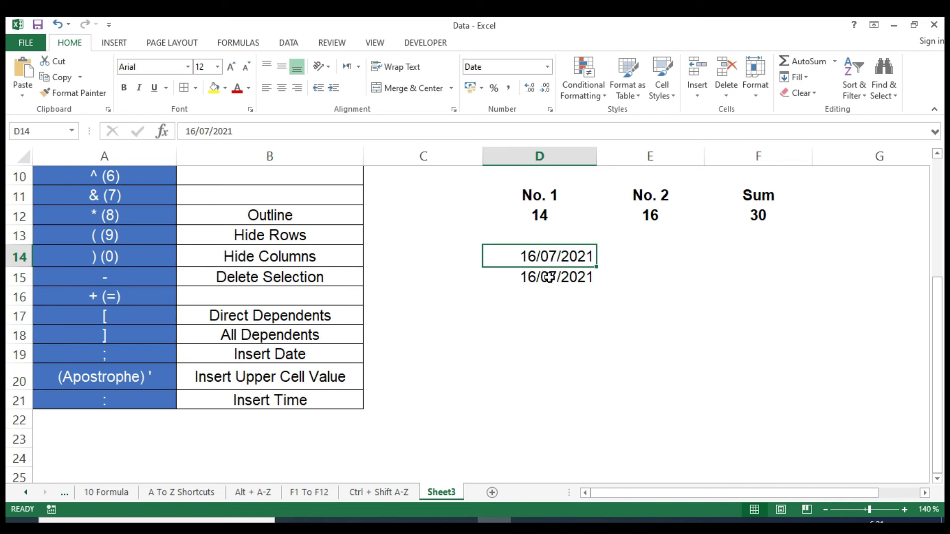
click(550, 277)
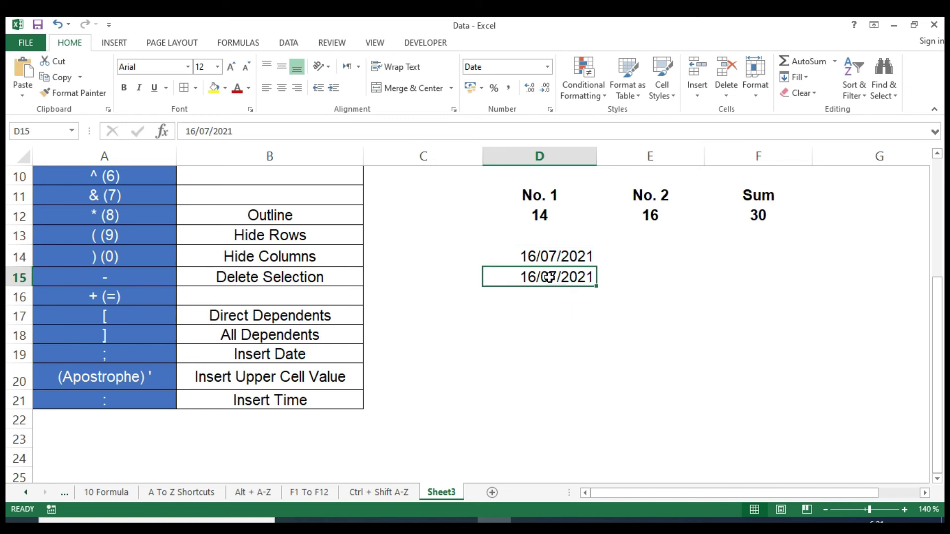
click(653, 238)
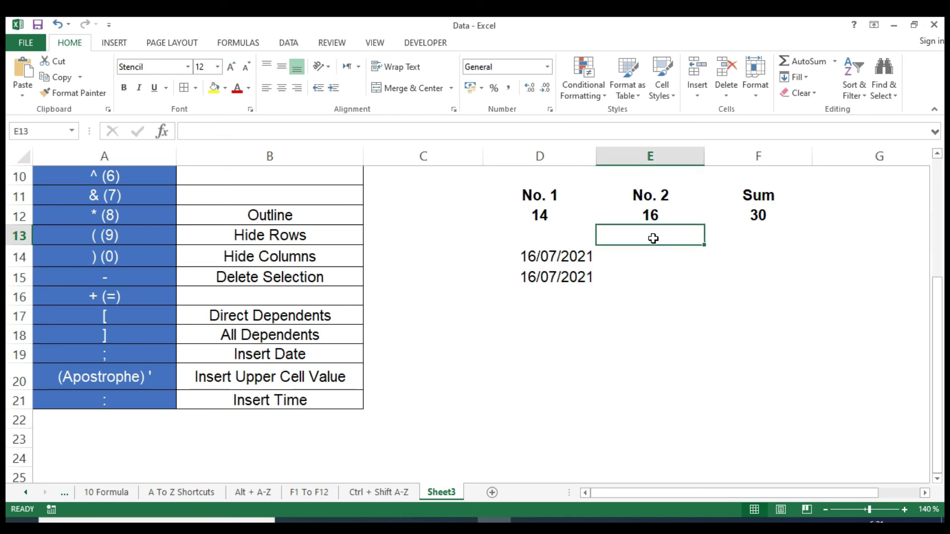
key(ctrl+apostrophe)
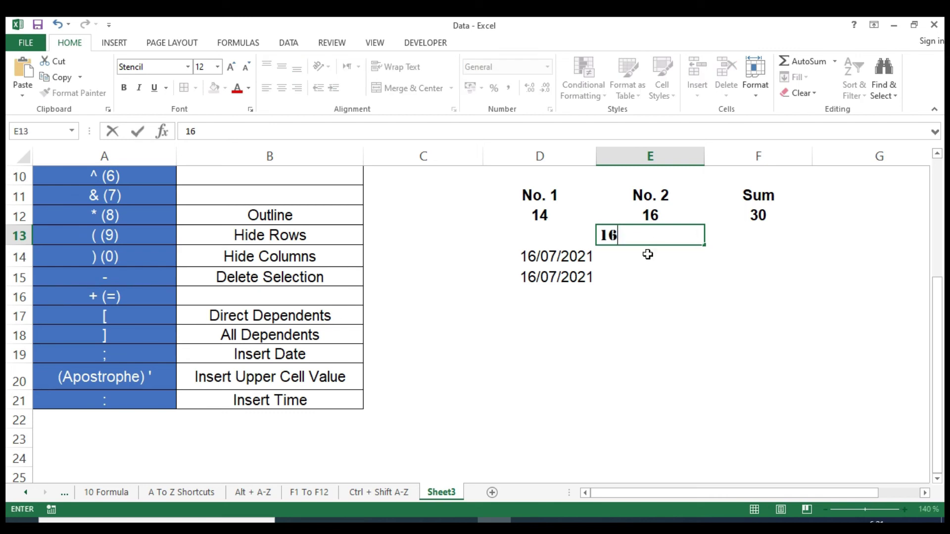
key(Return)
click(655, 235)
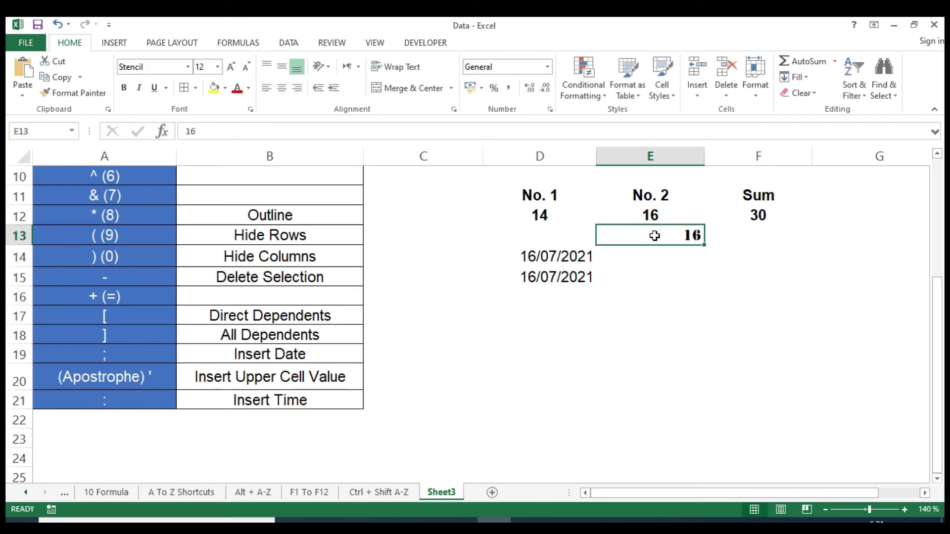
key(Delete)
click(651, 286)
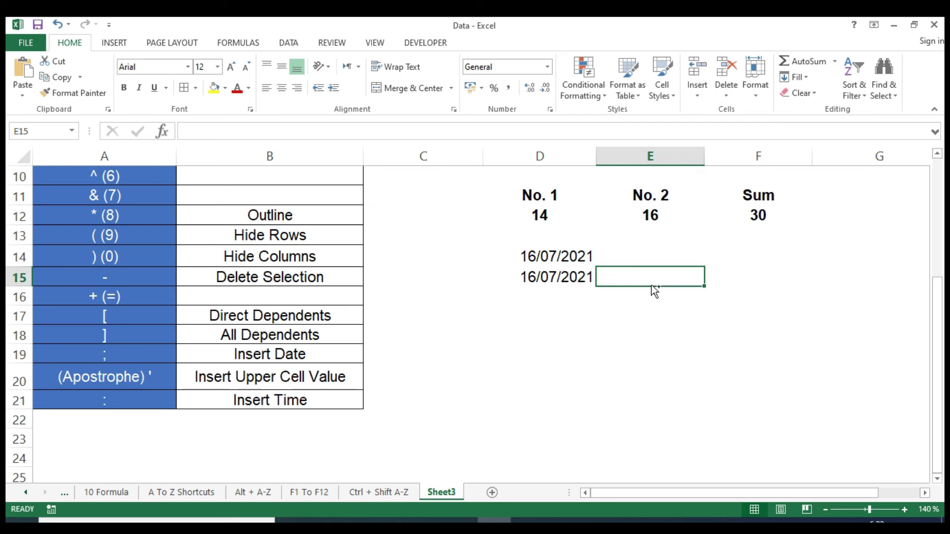
Insert the current time, 6:22 pm, into E15 with Ctrl+Shift+: and confirm it.
key(ctrl+shift+semicolon)
click(646, 295)
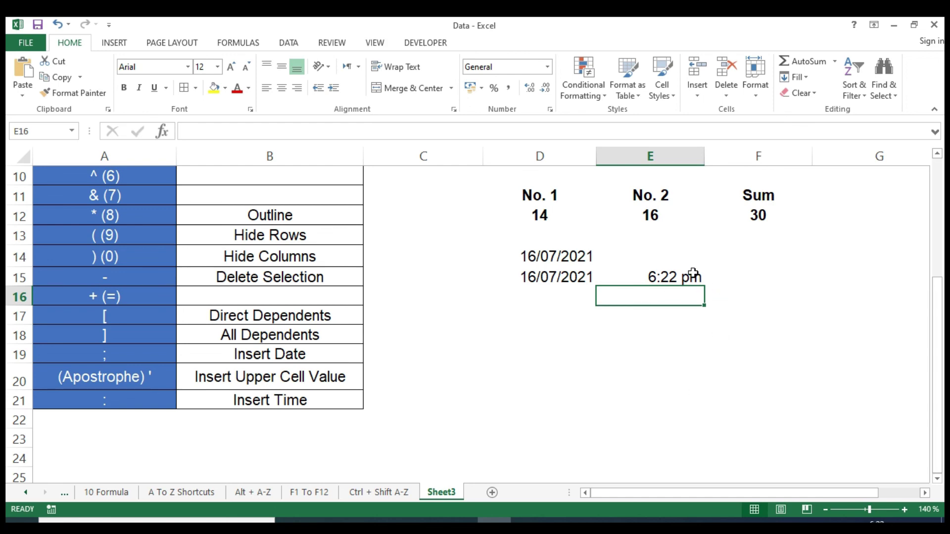
click(679, 277)
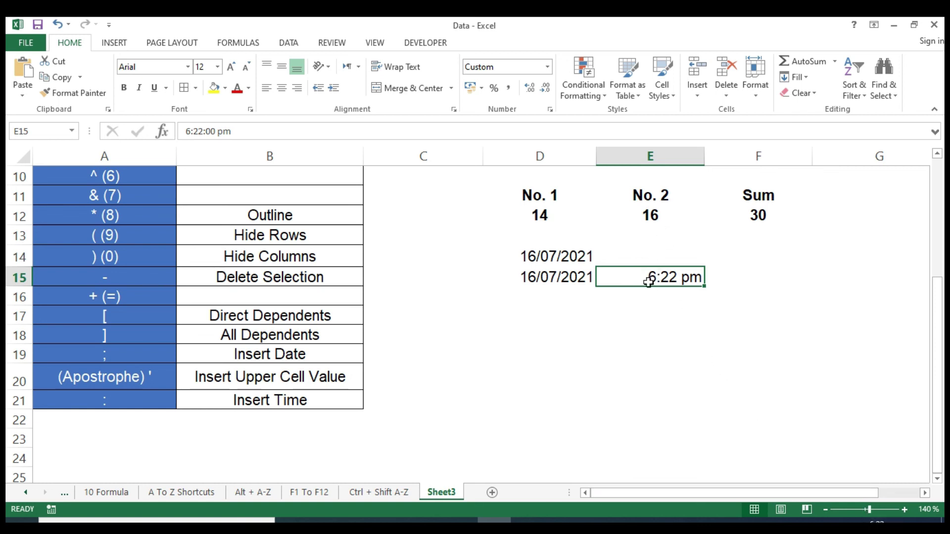
click(673, 295)
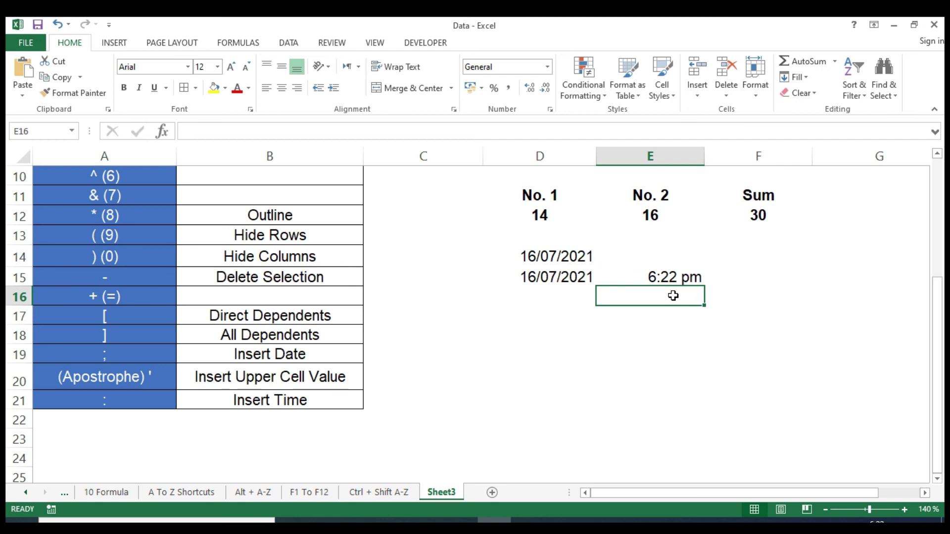